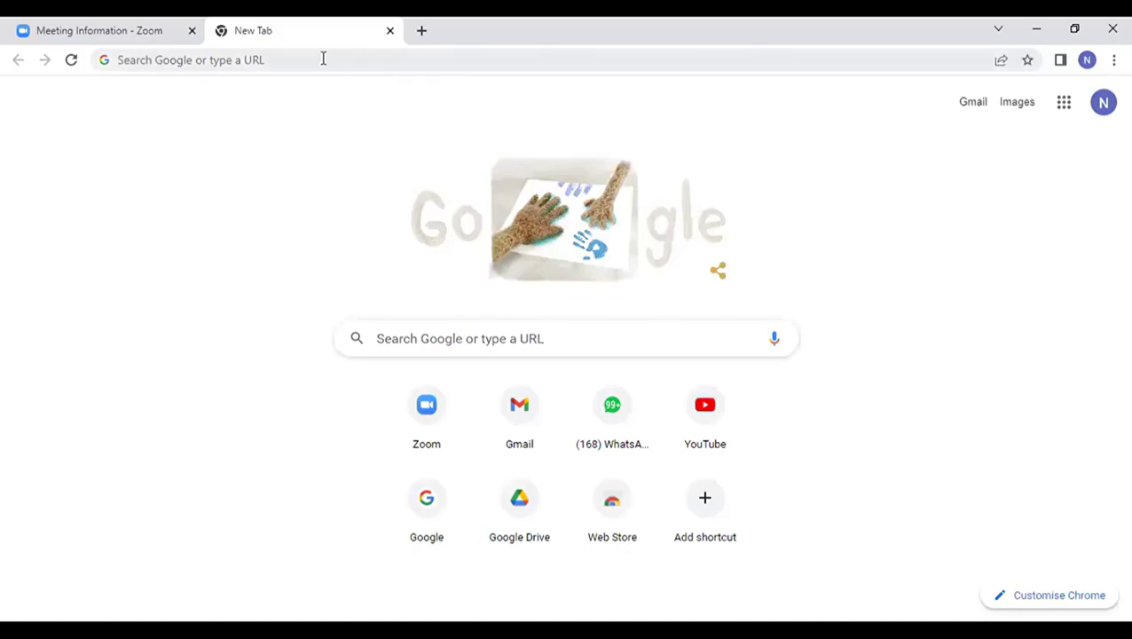
Open the Google homepage, dismiss the business promotion, and search for "jdk download".
click(325, 57)
text(goo)
key(Return)
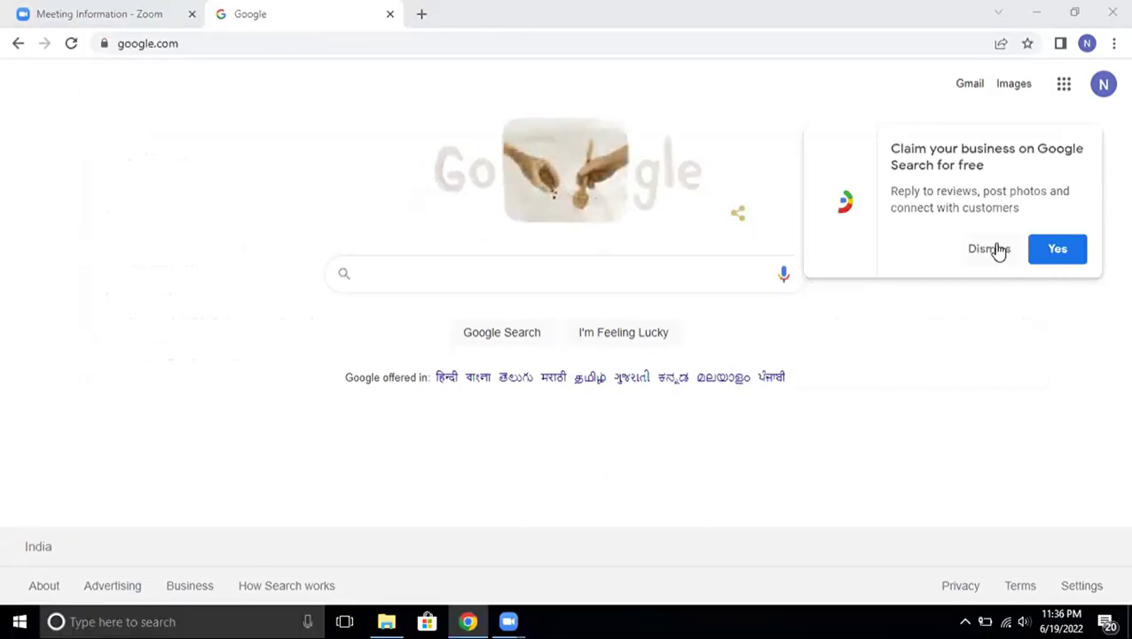
click(991, 248)
click(461, 276)
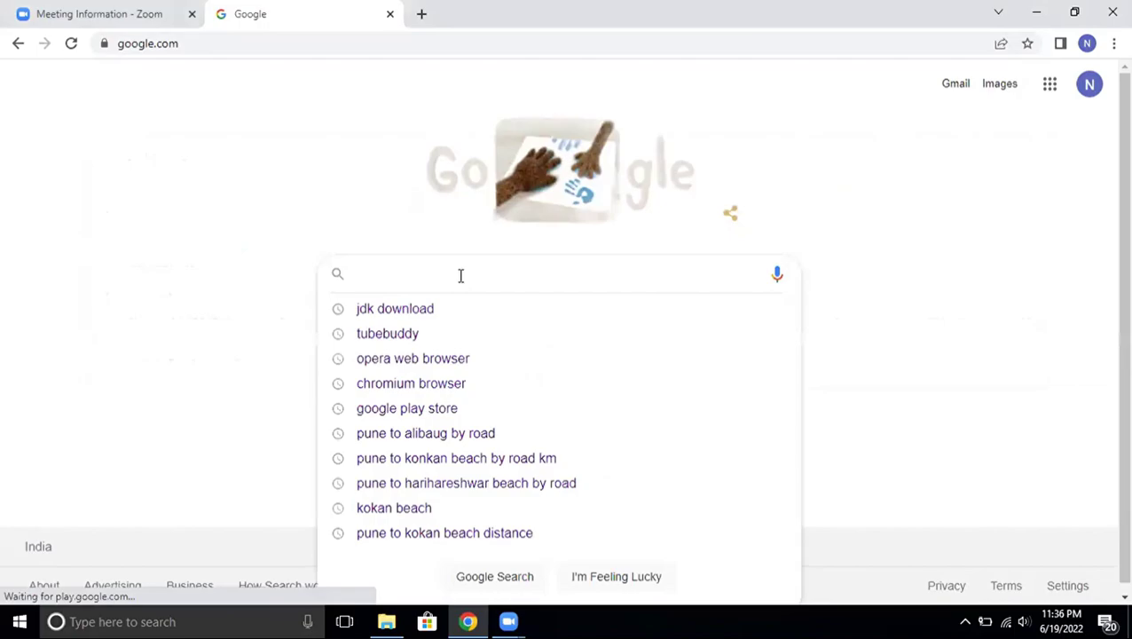
text(jdk)
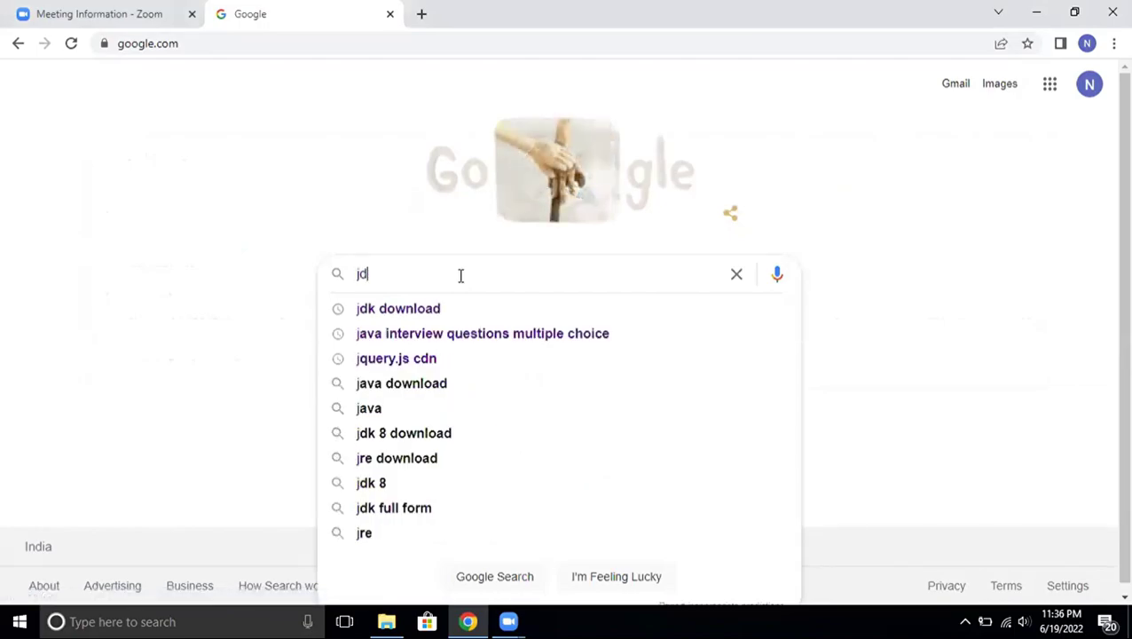
click(400, 311)
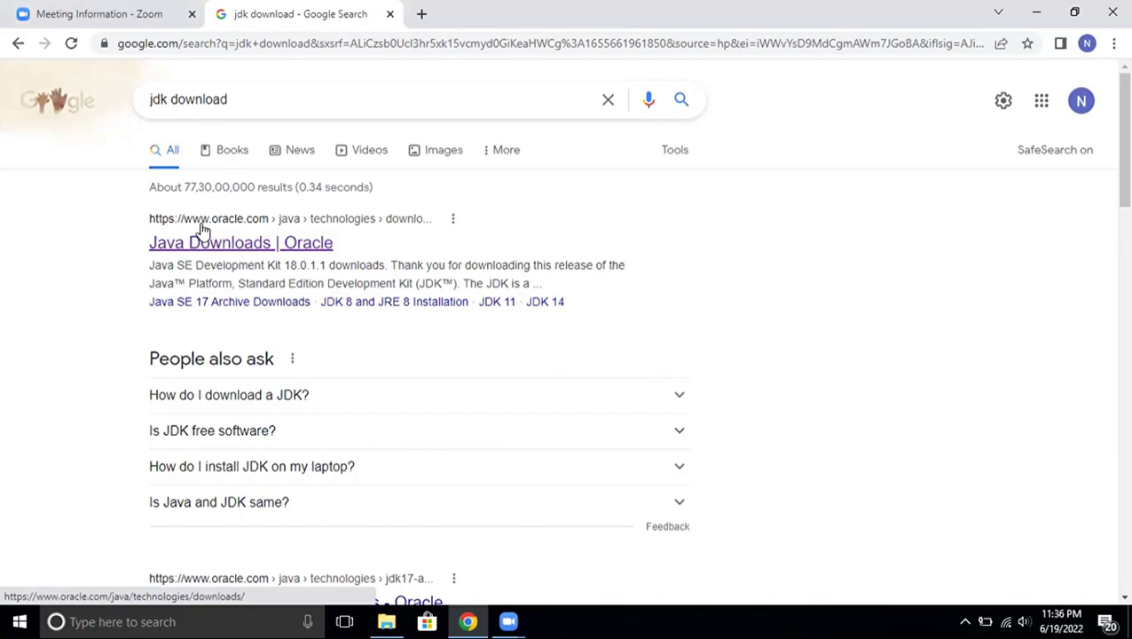
Open Oracle's Java Downloads page from the search results in a new tab and go to the Java SE Development Kit 18.0.1.1 downloads.
middle_click(245, 248)
click(494, 17)
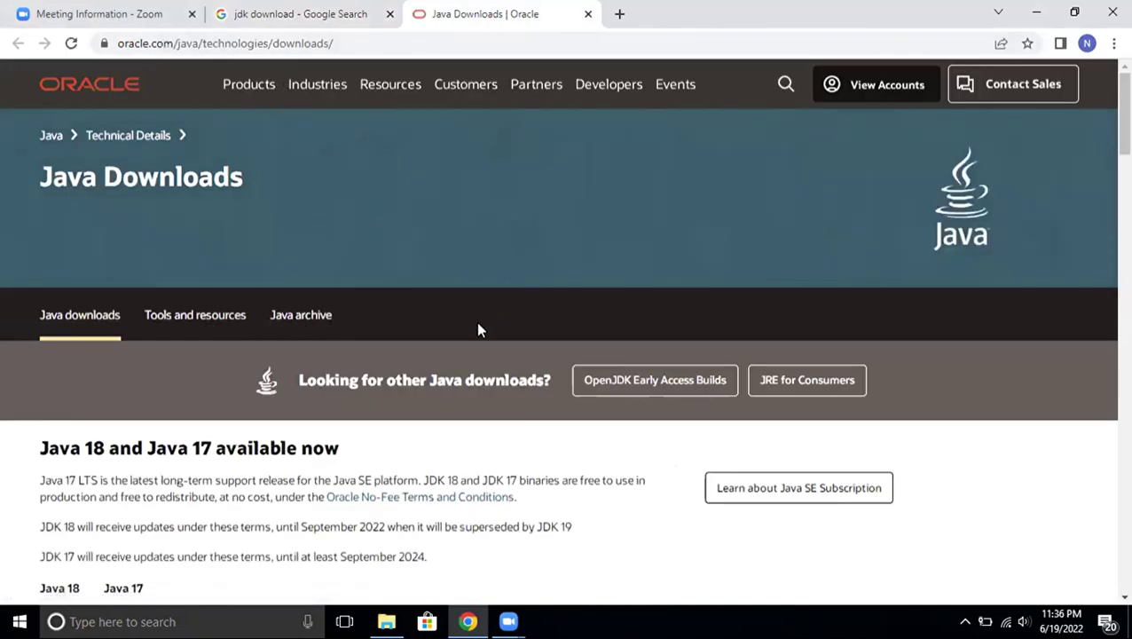
click(86, 319)
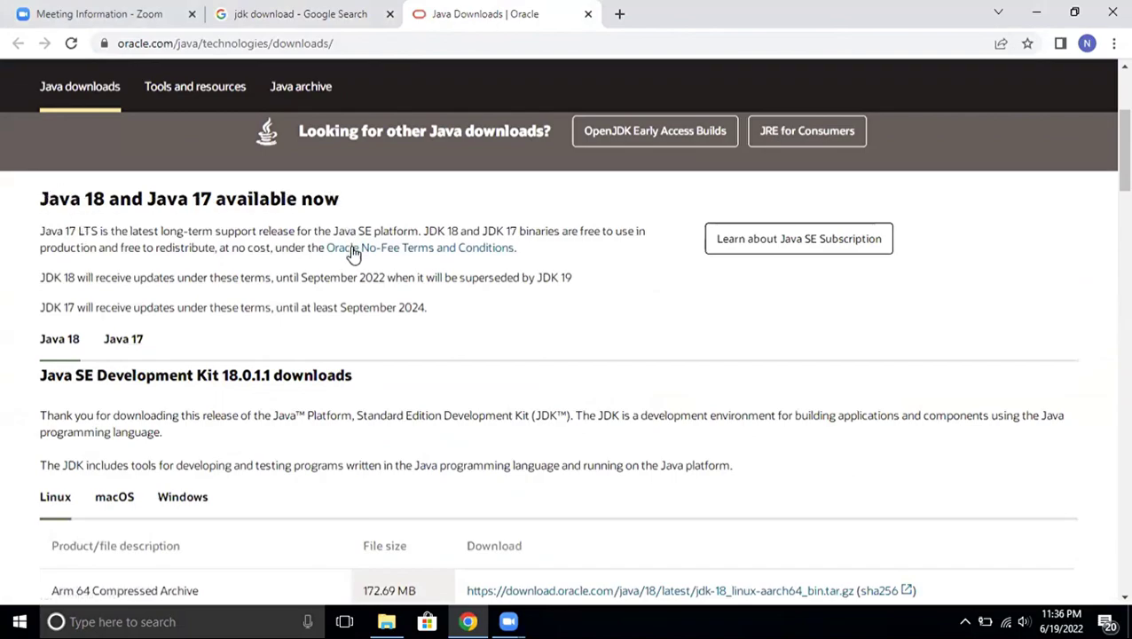
scroll(361, 306, down, 1)
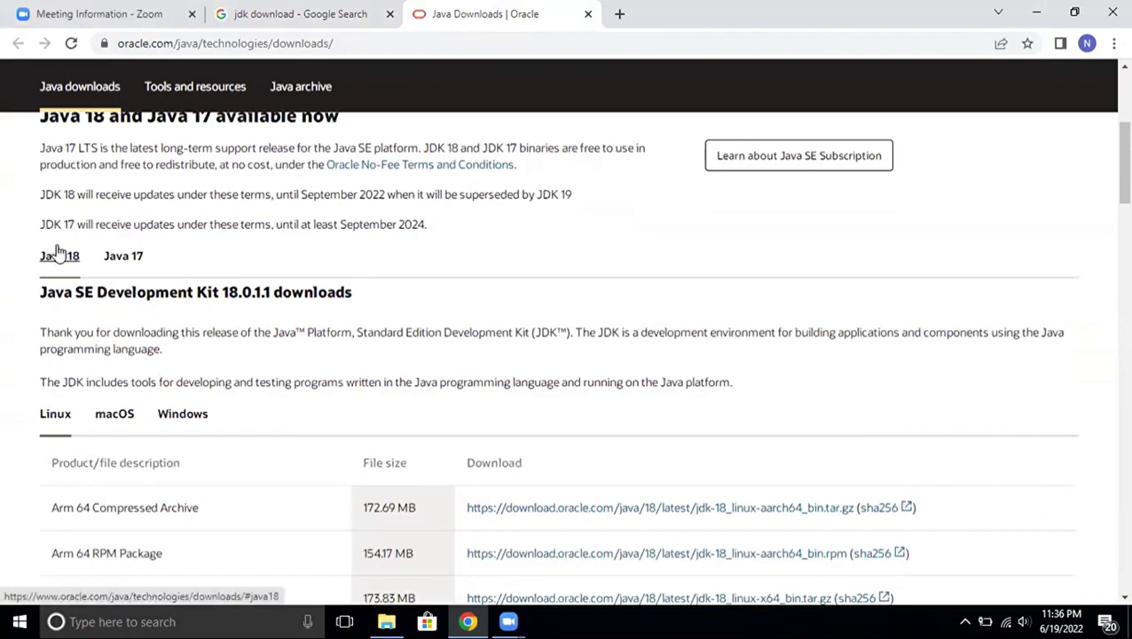
scroll(268, 316, down, 2)
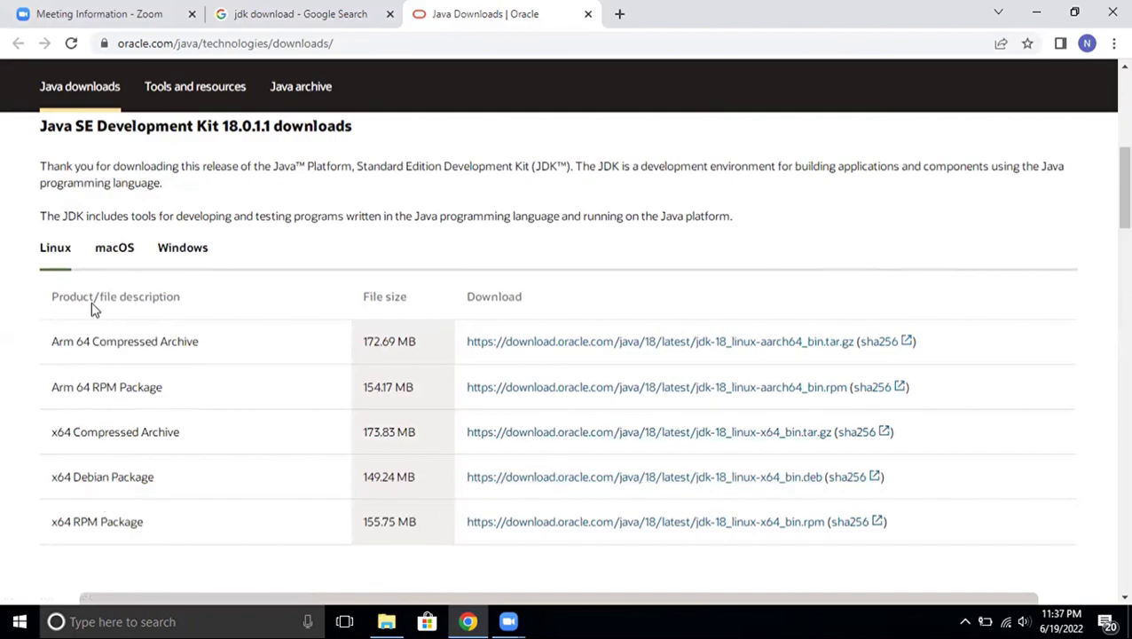
Show the Windows packages for JDK 18 and download the x64 Installer, jdk-18_windows-x64_bin.exe.
click(112, 255)
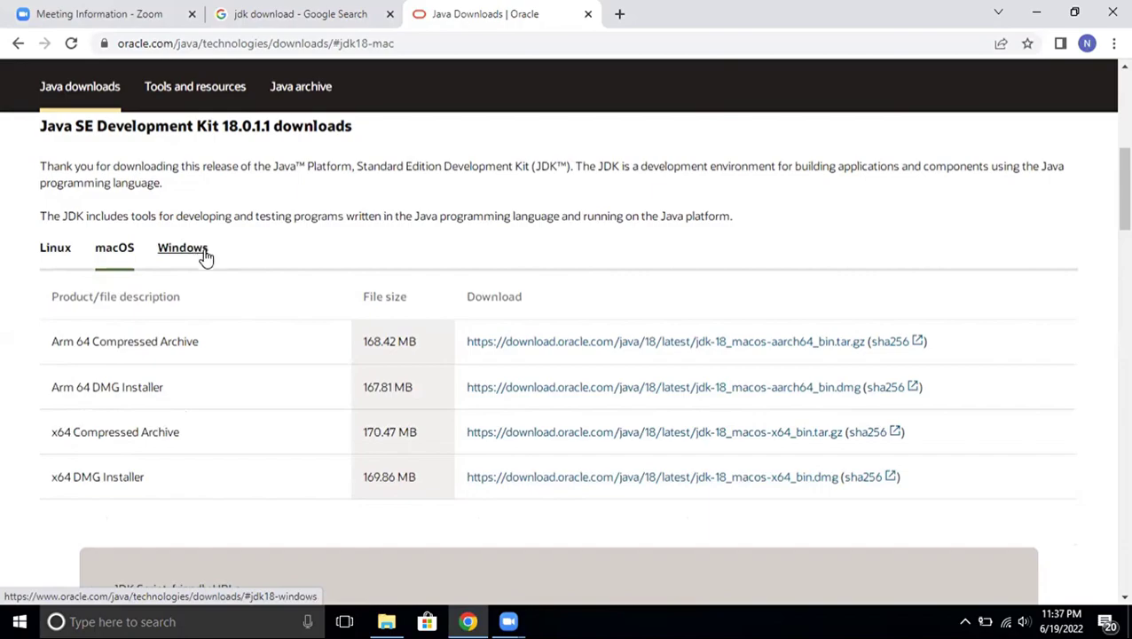
click(177, 253)
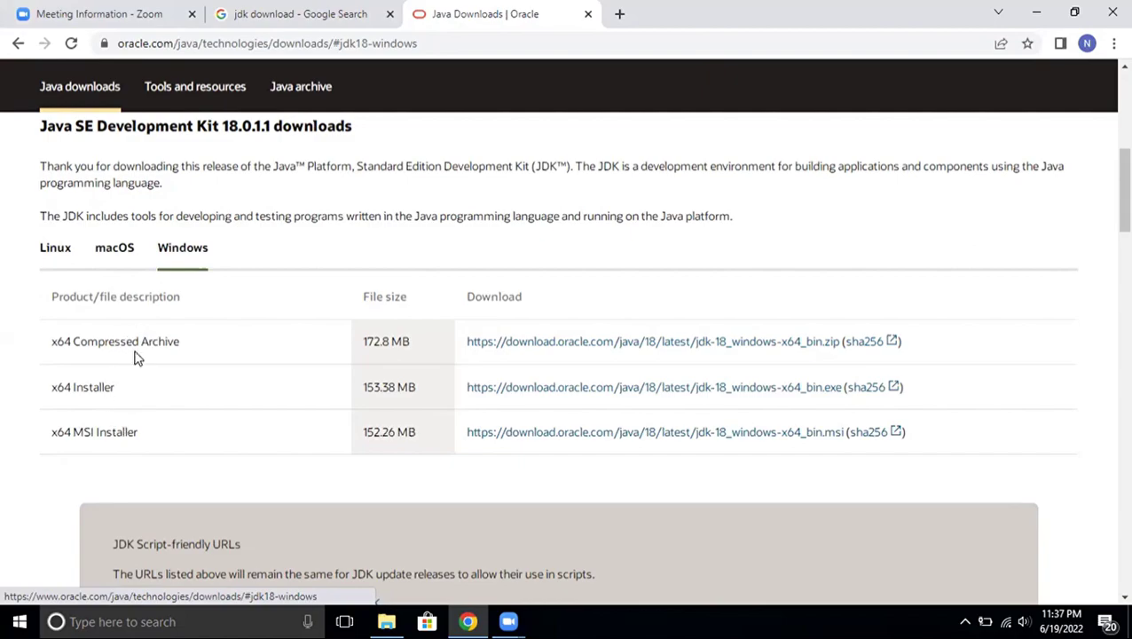
drag(52, 387, 116, 394)
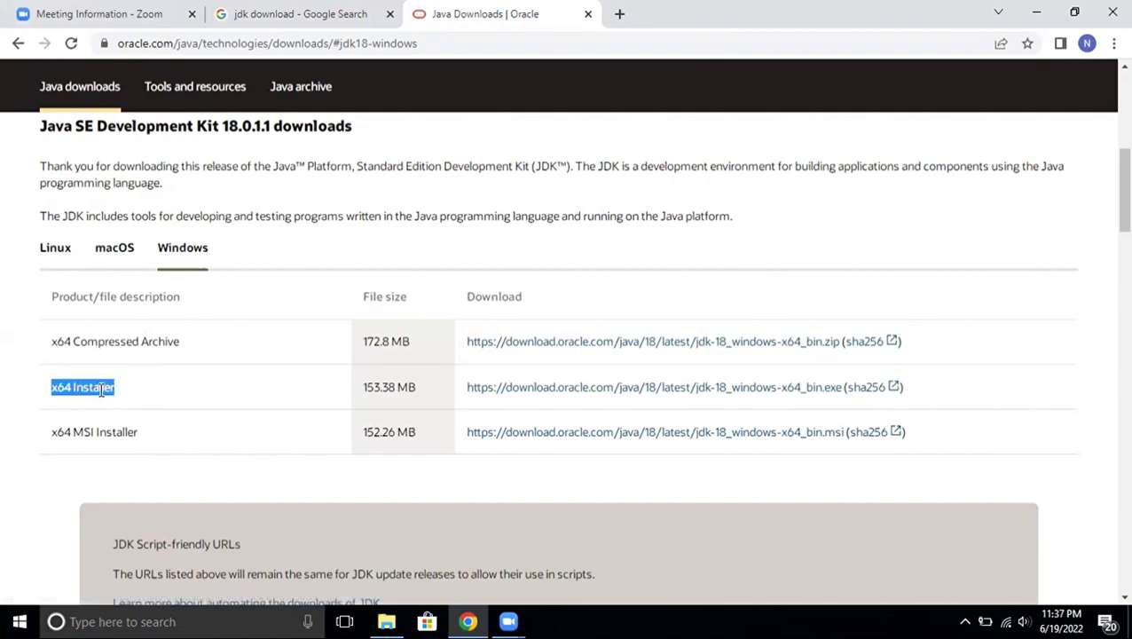
click(99, 389)
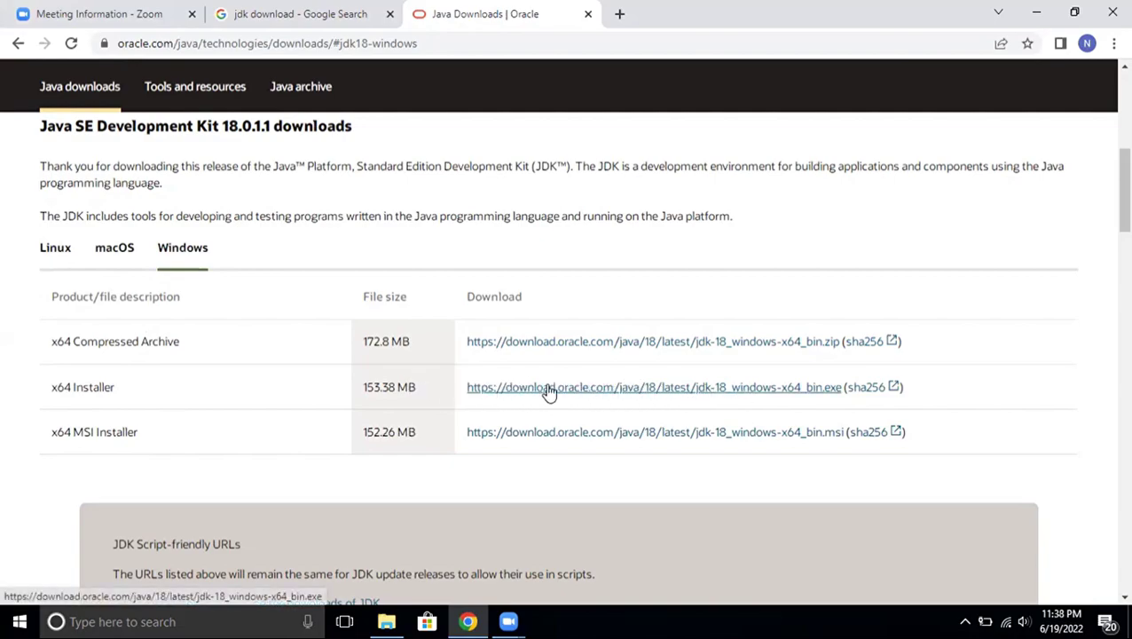
click(665, 386)
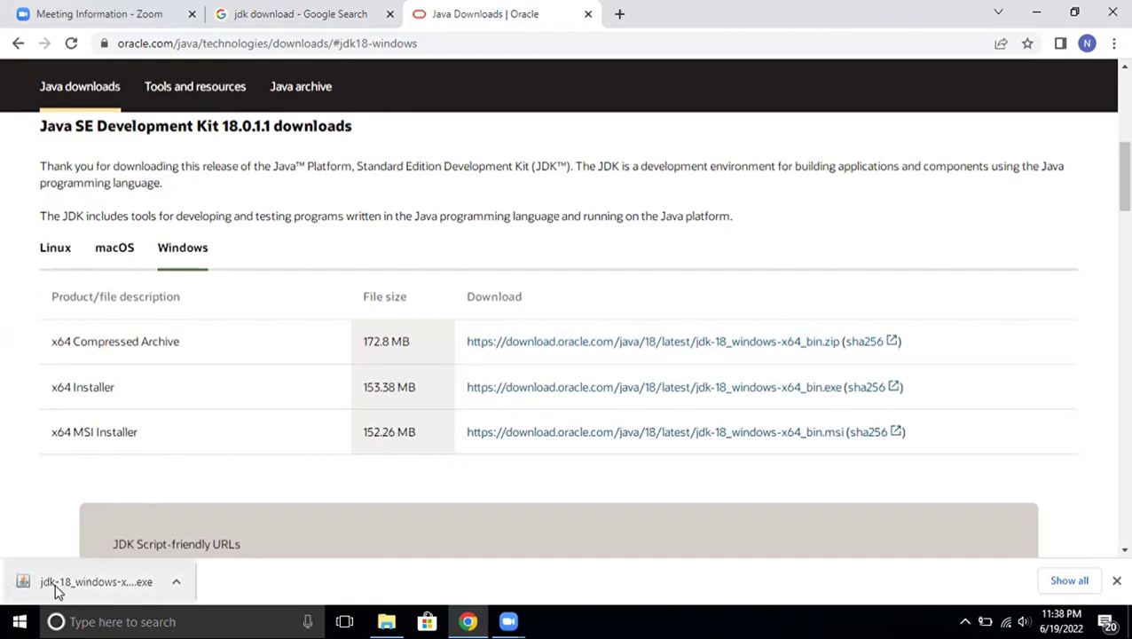
Show the downloaded JDK installer in its folder and run jdk-18_windows-x64_bin.
click(176, 583)
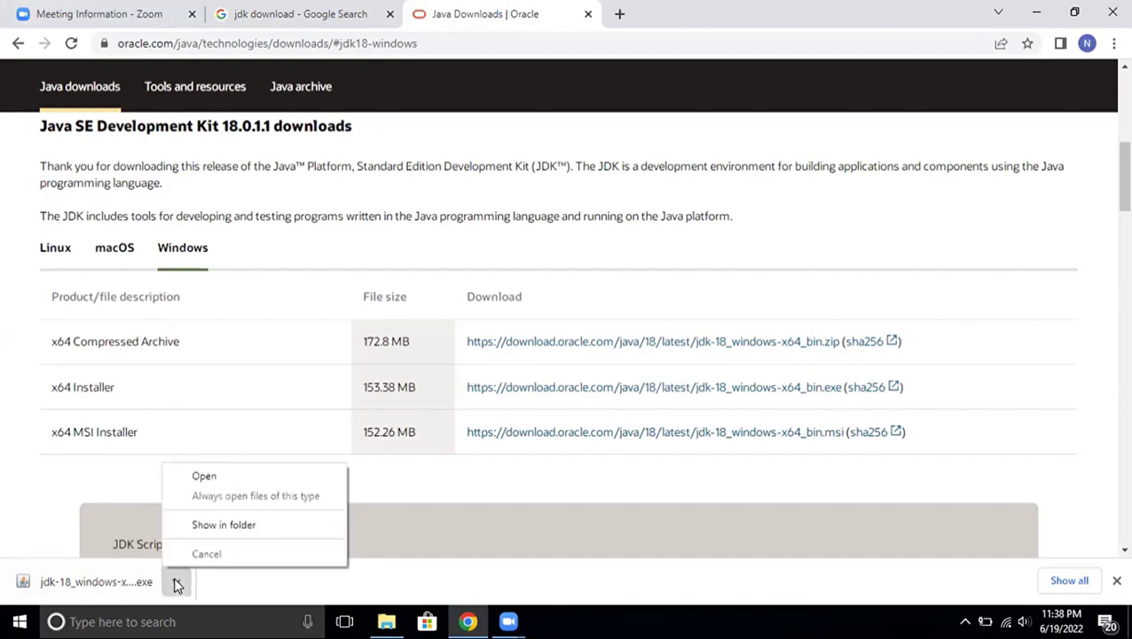
click(233, 528)
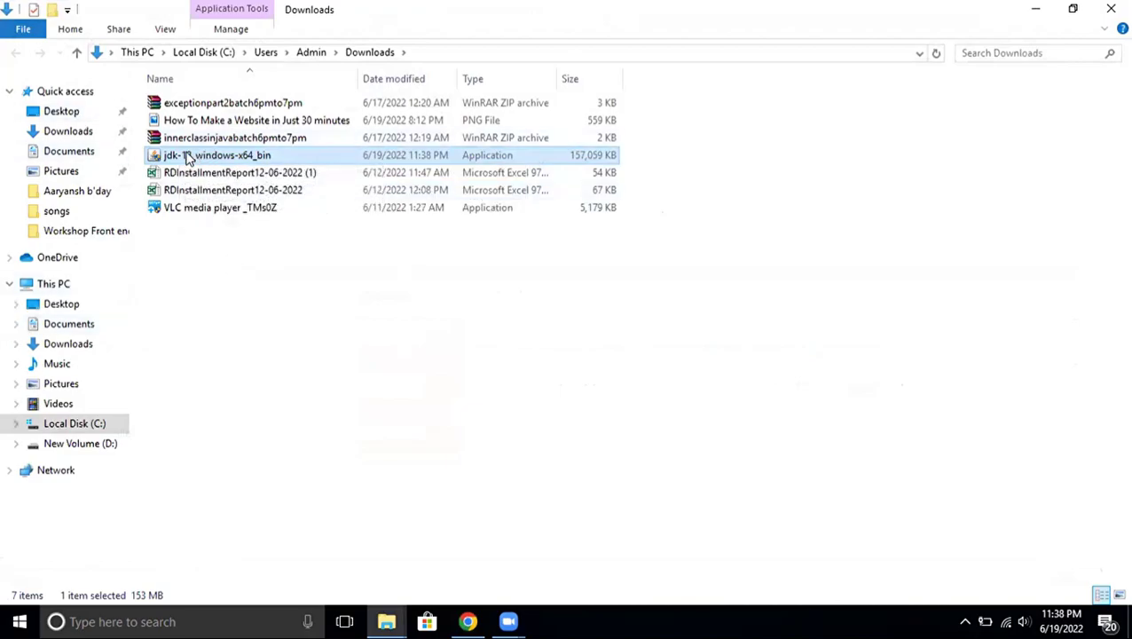
double_click(188, 158)
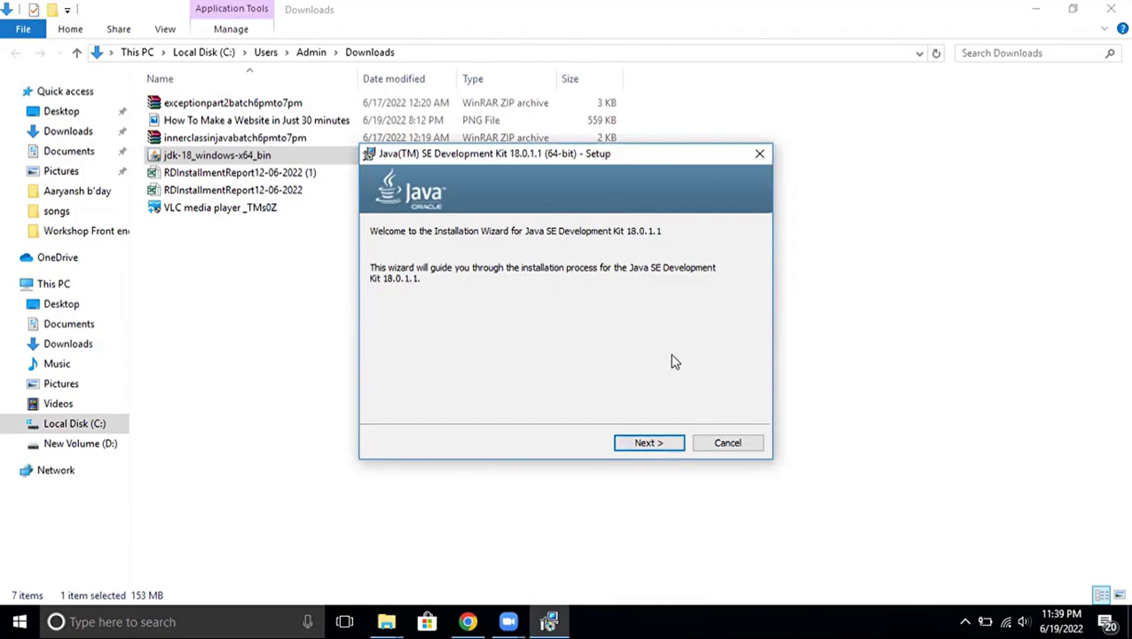
Install Java SE Development Kit 18.0.1.1 in the default folder C:\Program Files\Java\jdk-18.0.1.1\ and close the setup wizard once it completes.
click(646, 448)
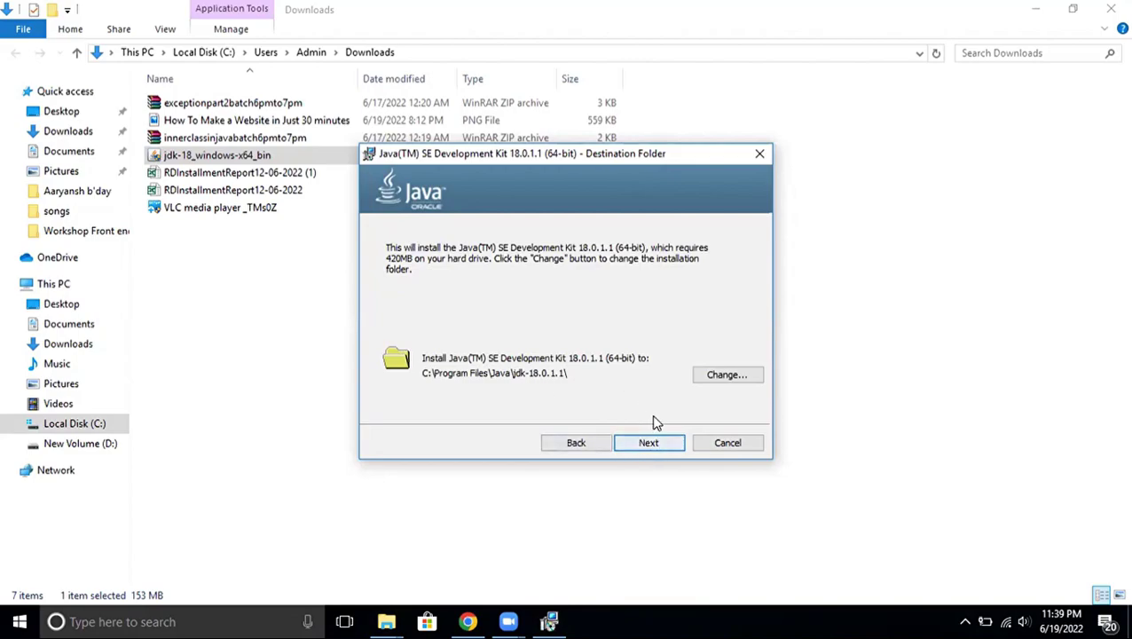
click(647, 443)
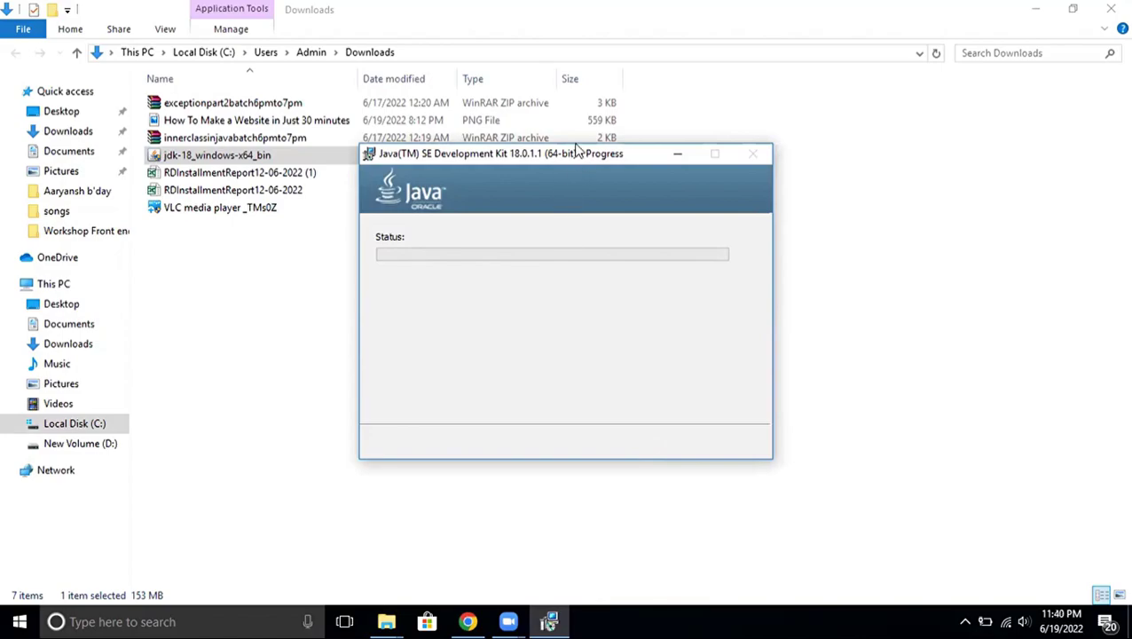
drag(576, 153, 553, 72)
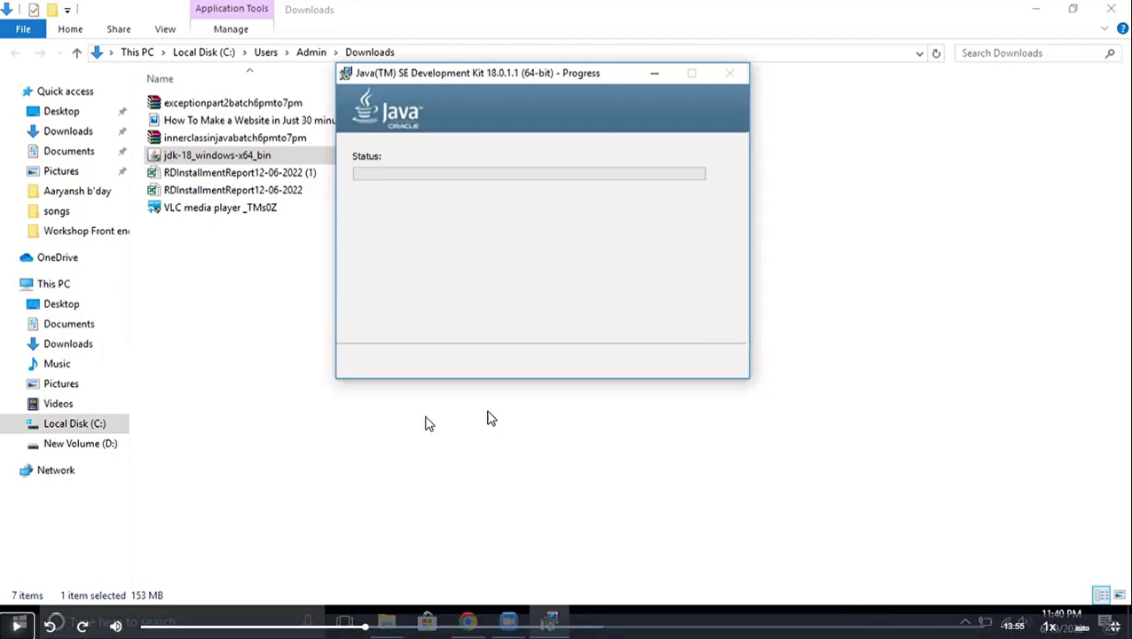
key(space)
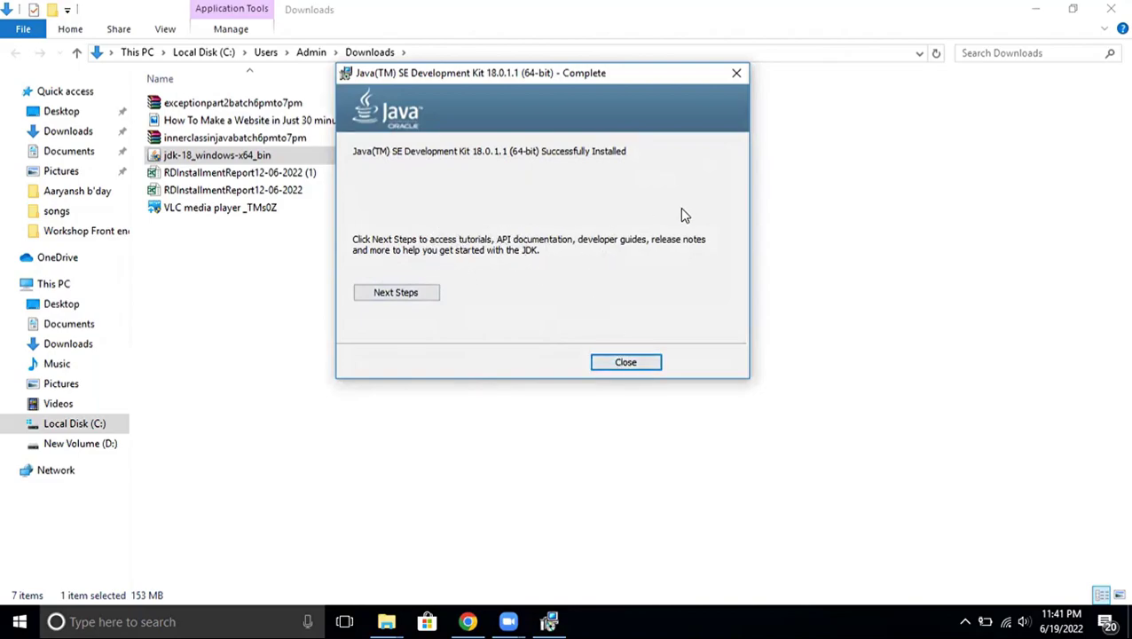
click(625, 363)
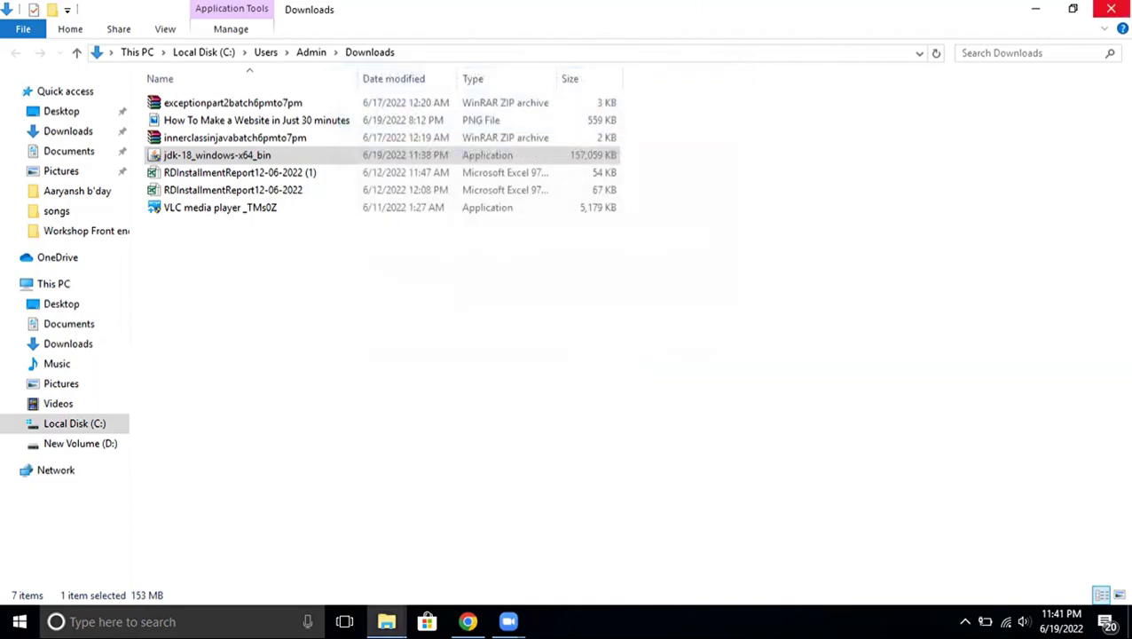
Return to the desktop and browse from This PC to C:\Program Files\Java to check the installed JDK folder.
key(alt+Tab)
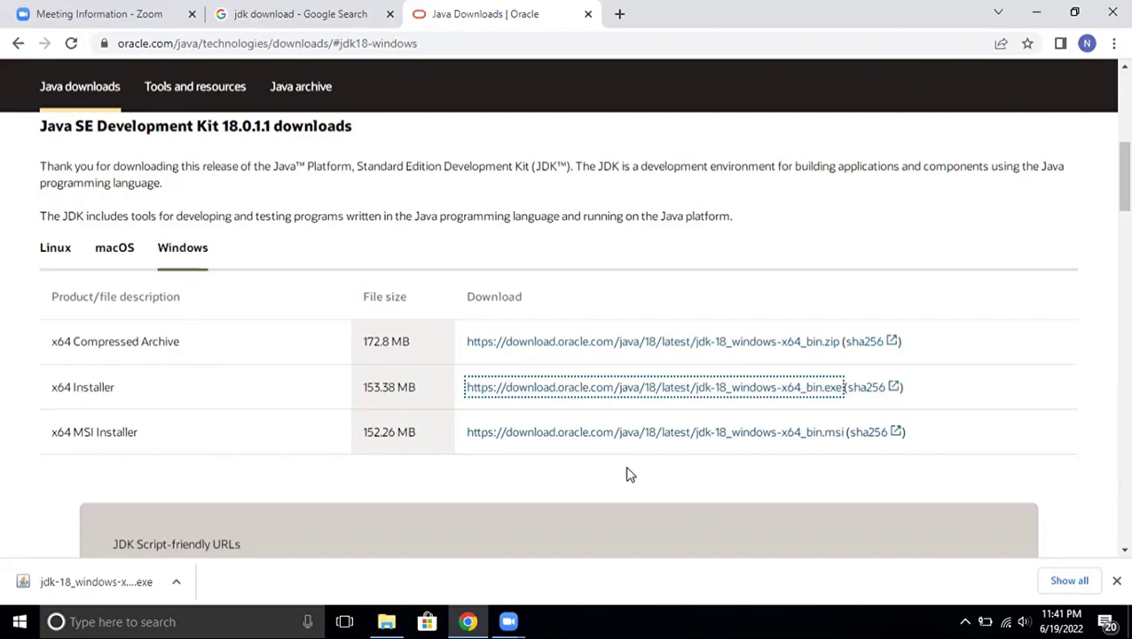
key(super+d)
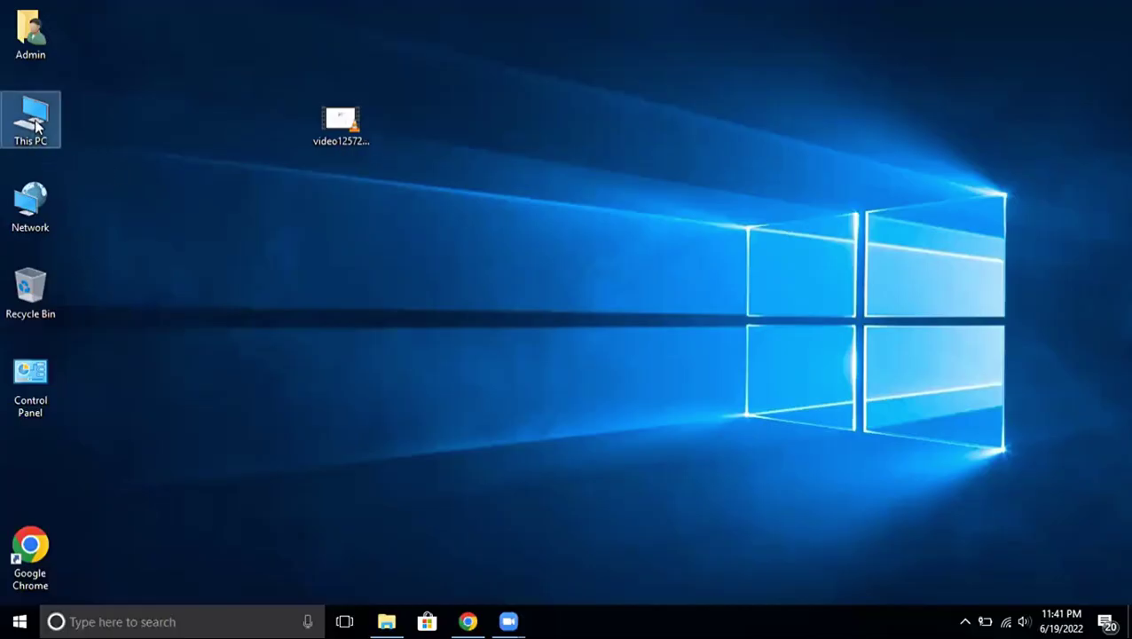
double_click(26, 113)
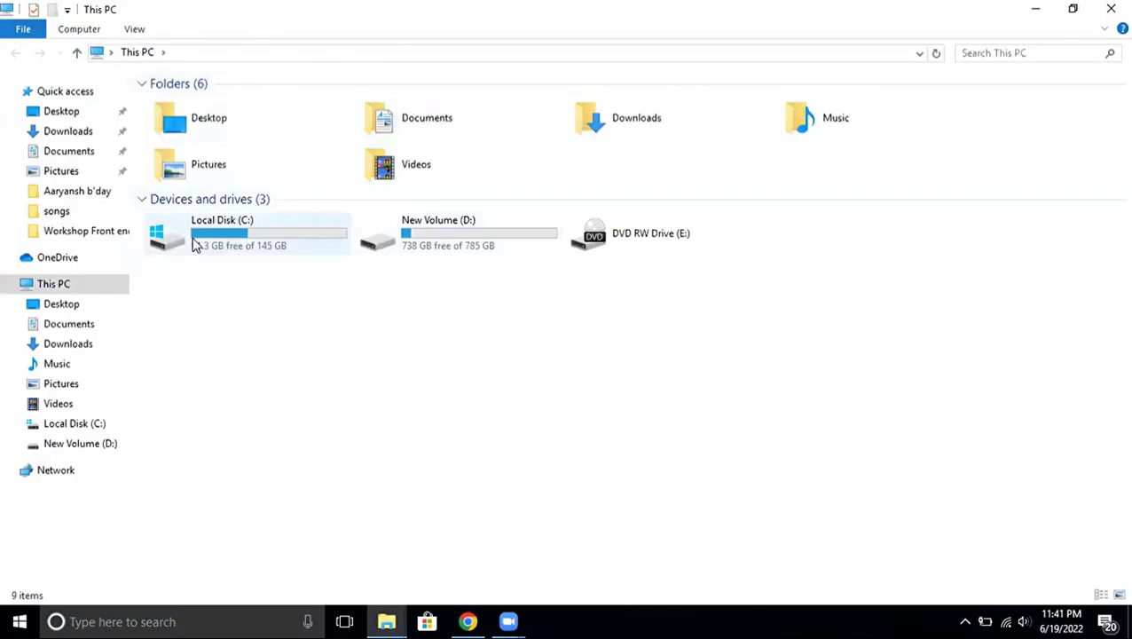
double_click(230, 230)
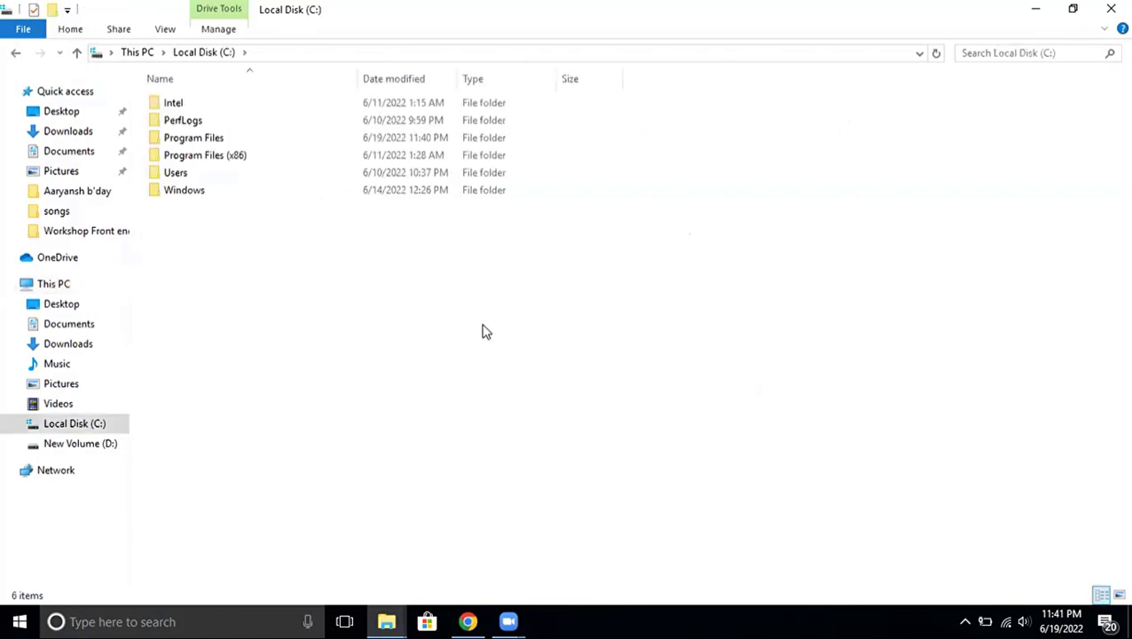
double_click(203, 142)
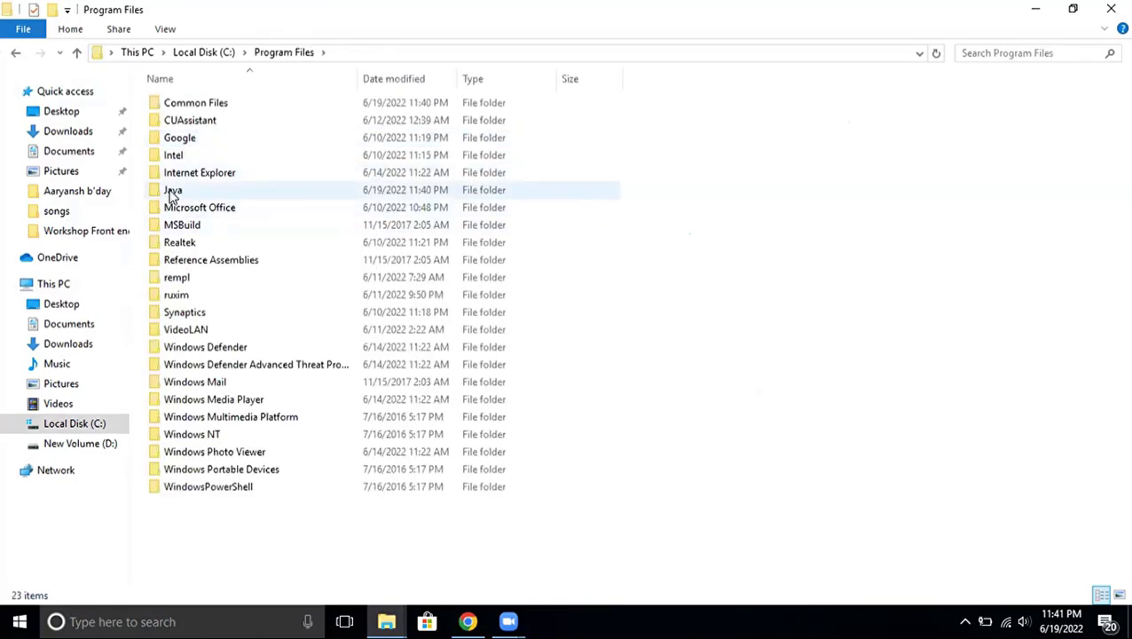
click(162, 192)
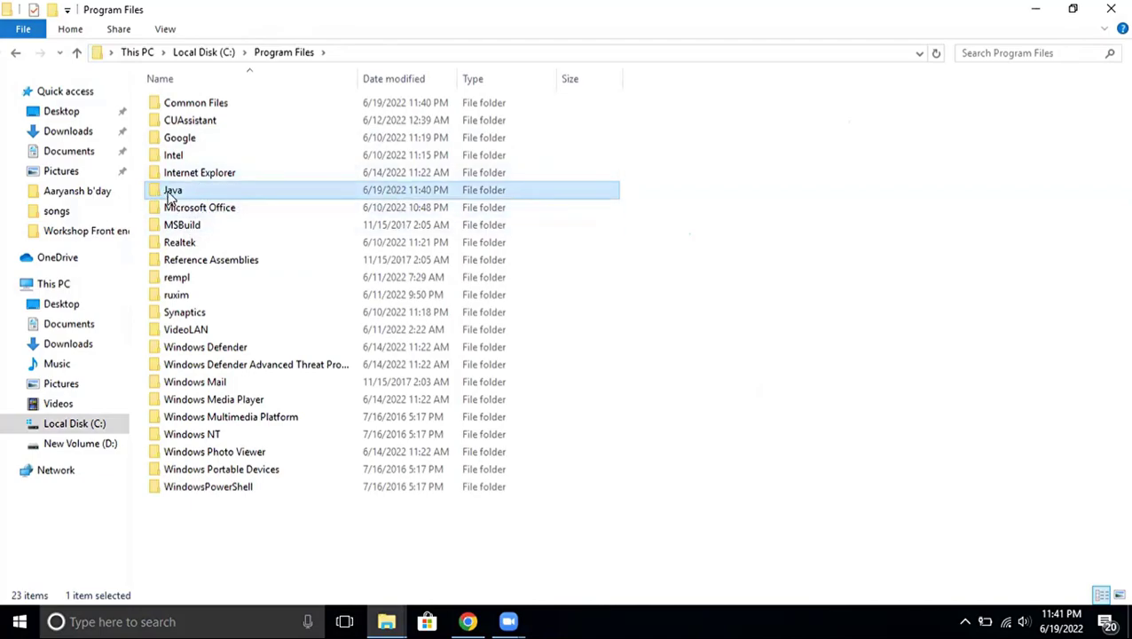
double_click(167, 190)
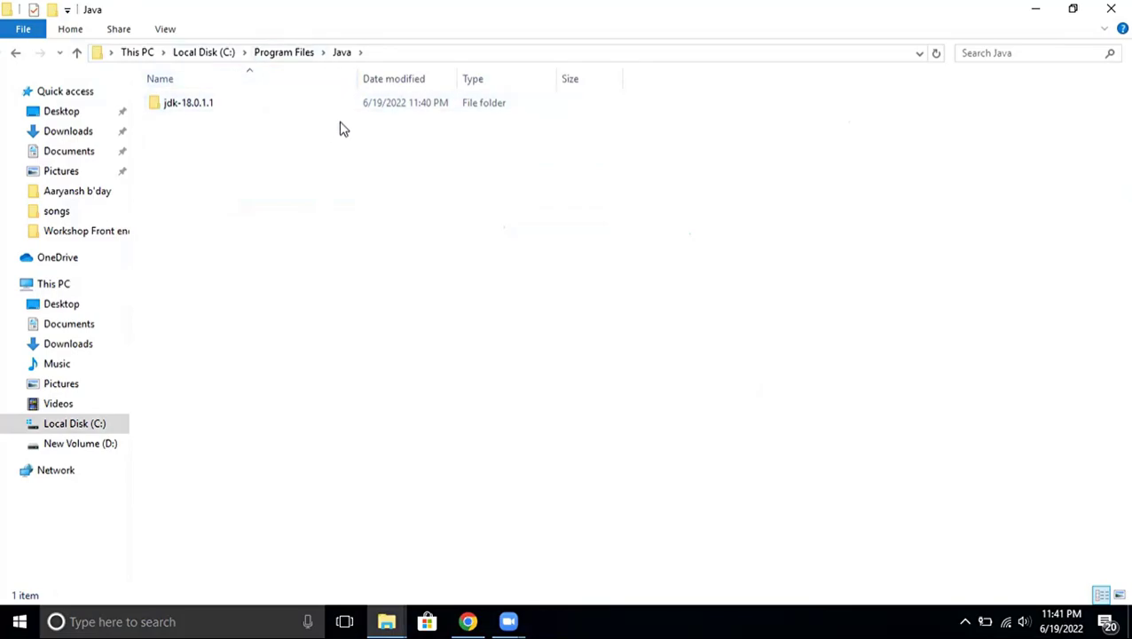
Go back to Local Disk (C:), reopen Program Files, and select the Java folder.
click(213, 53)
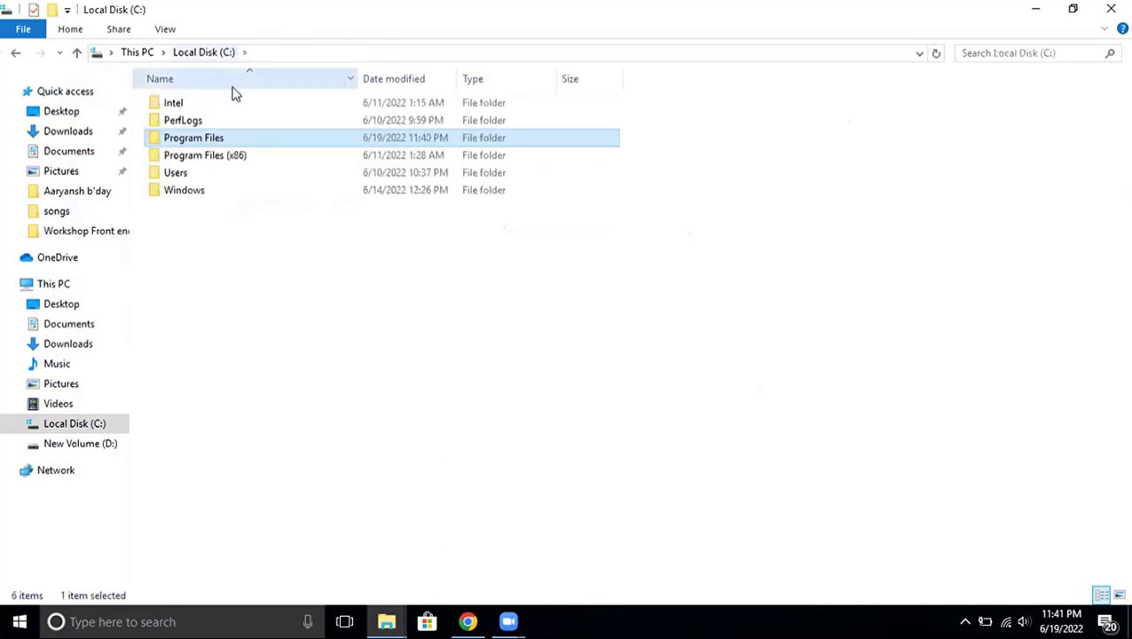
double_click(190, 140)
click(175, 191)
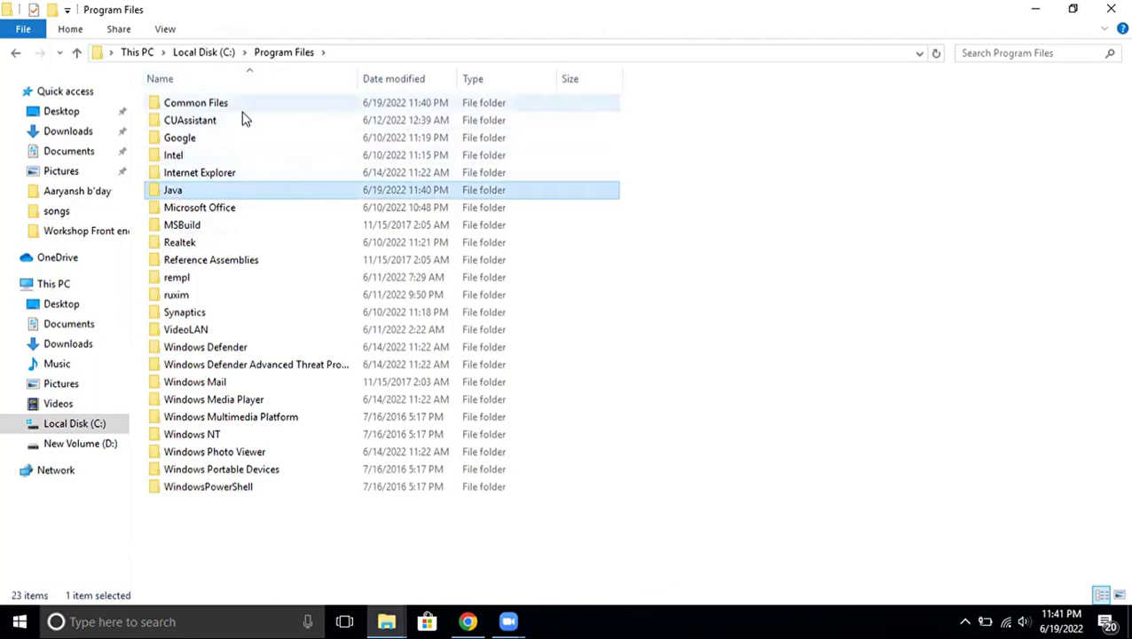
mouse_move(182, 192)
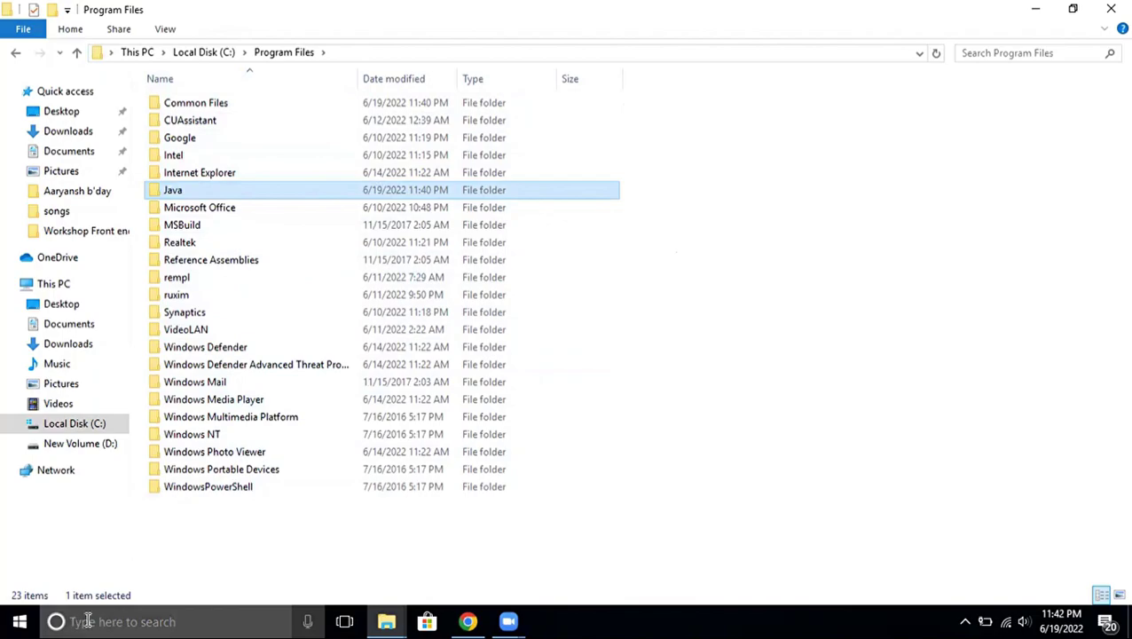
Search Windows for "cmd" and open Command Prompt.
click(140, 618)
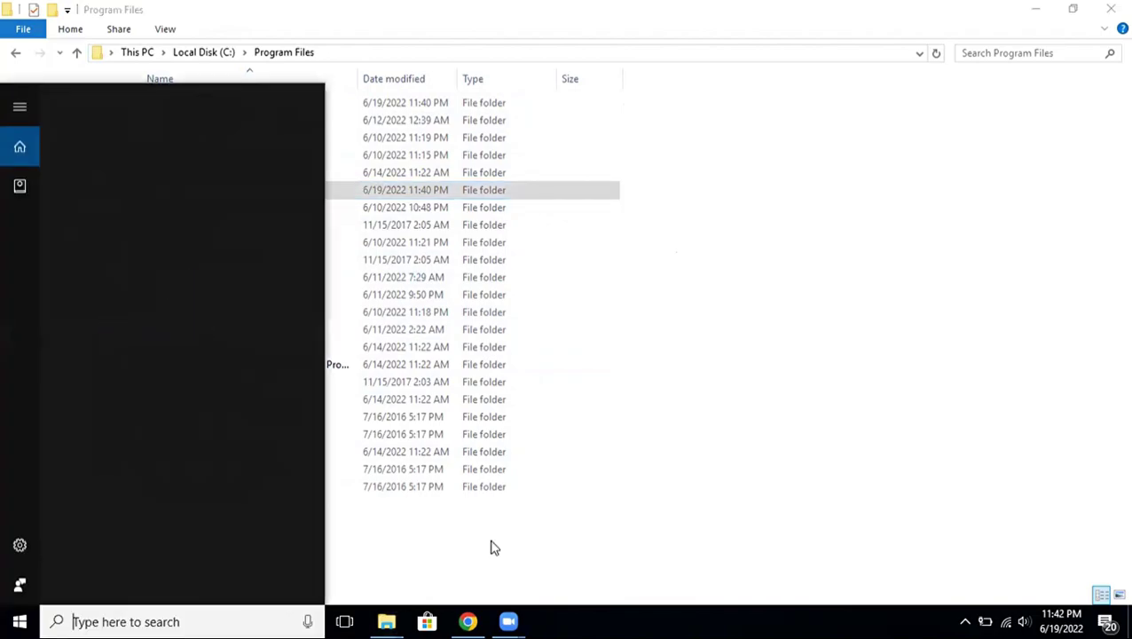
text(cm)
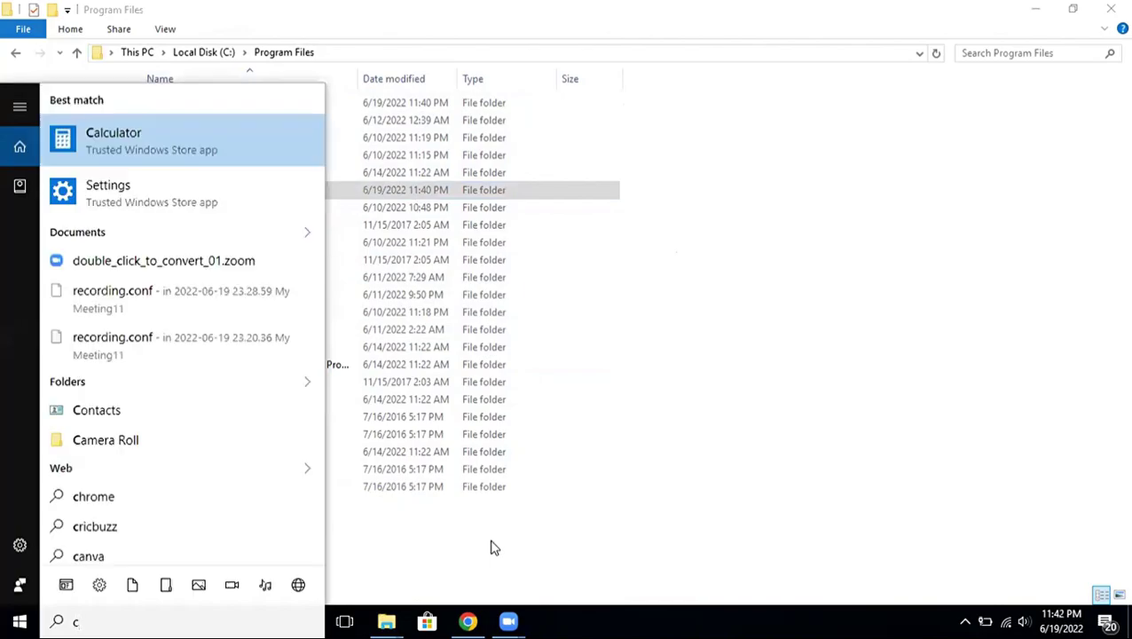
text(d)
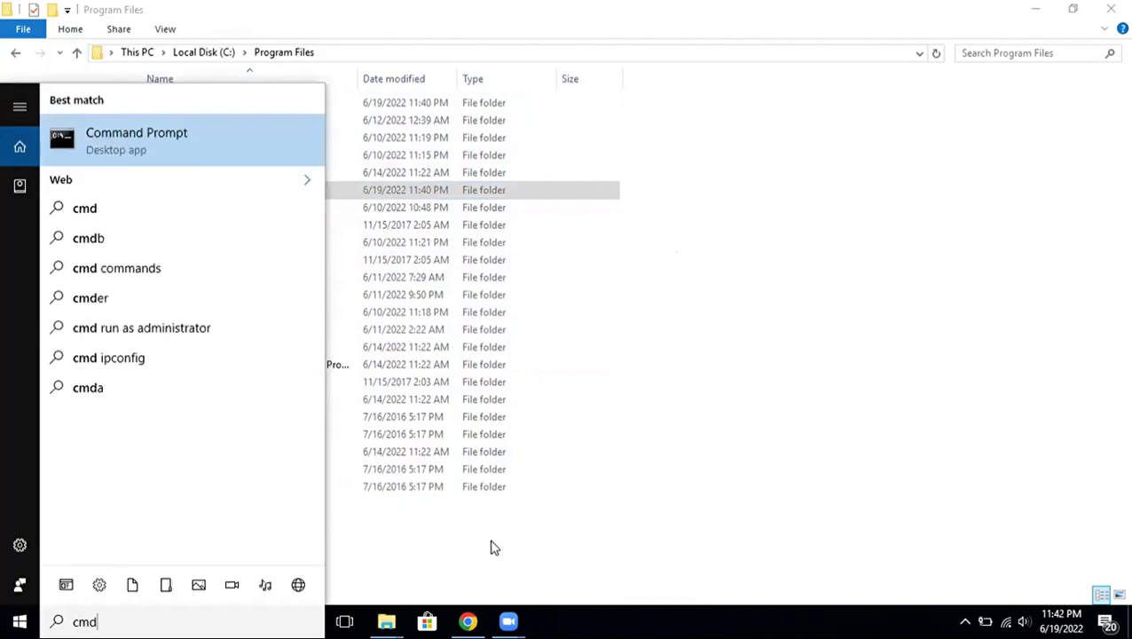
key(Return)
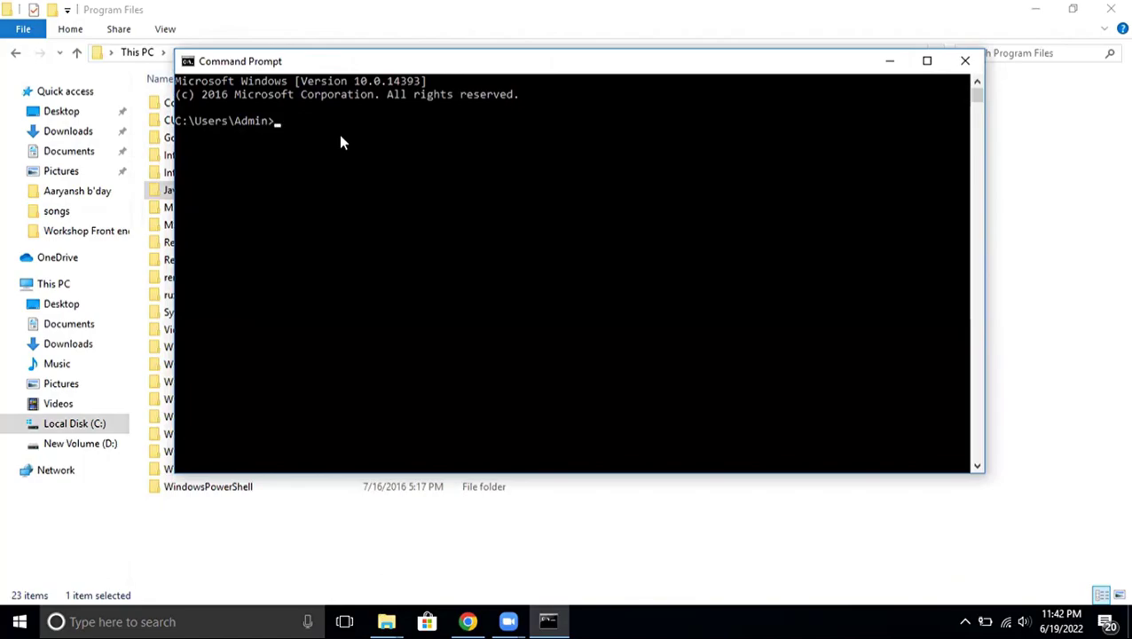
Check the installed Java compiler and runtime with javac -version and java -version, and close Command Prompt.
text(javac -vers)
text(ion)
key(Return)
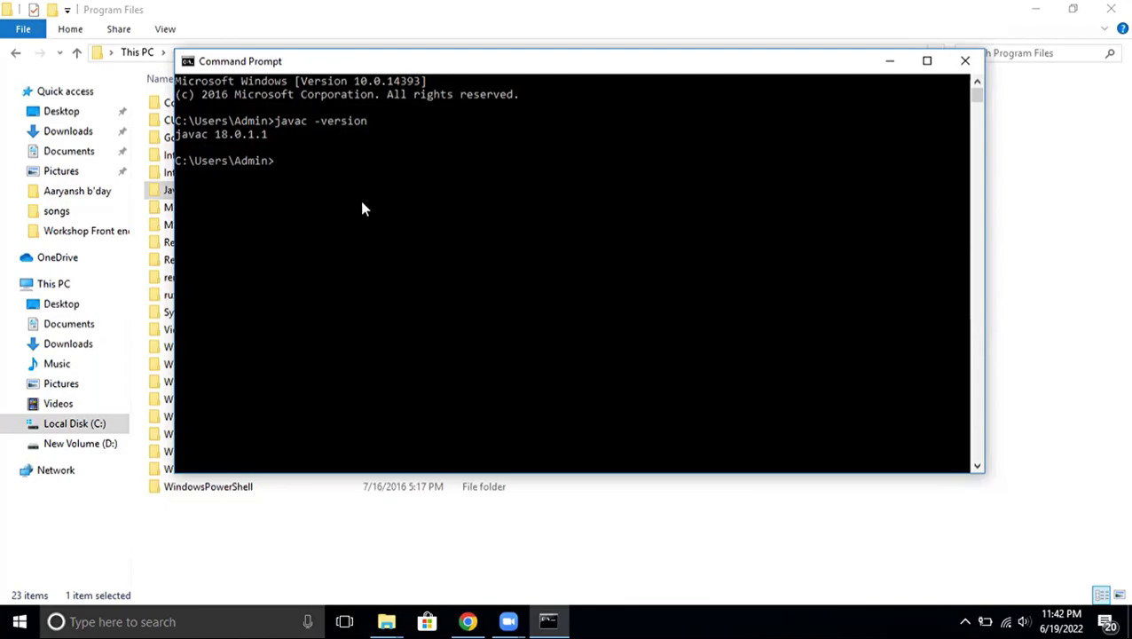
text(java -version)
key(Return)
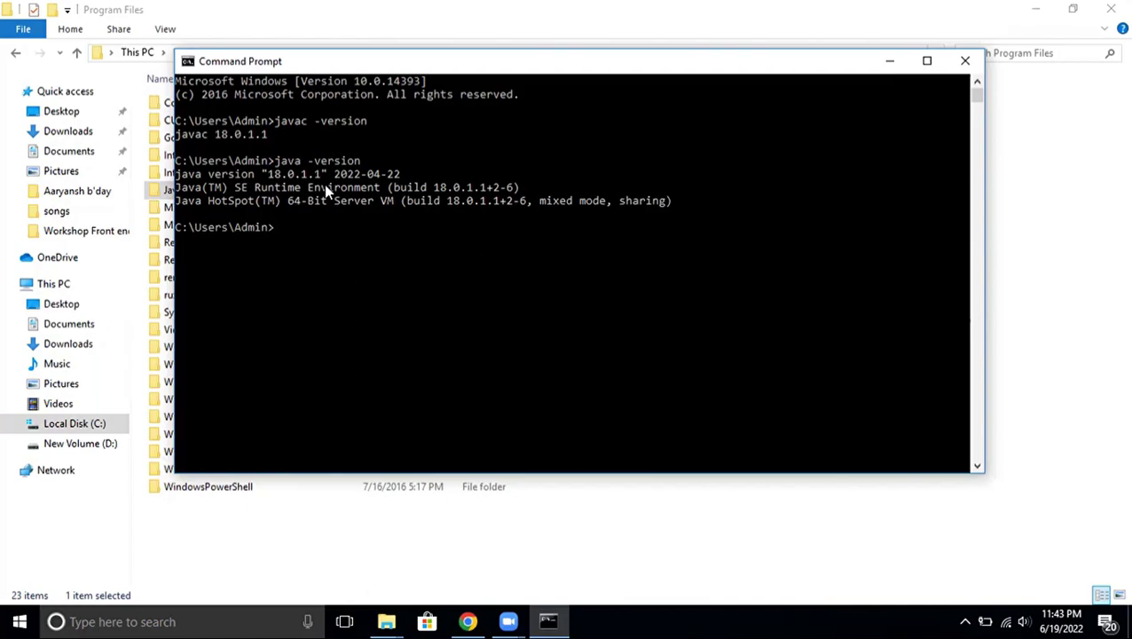
click(965, 62)
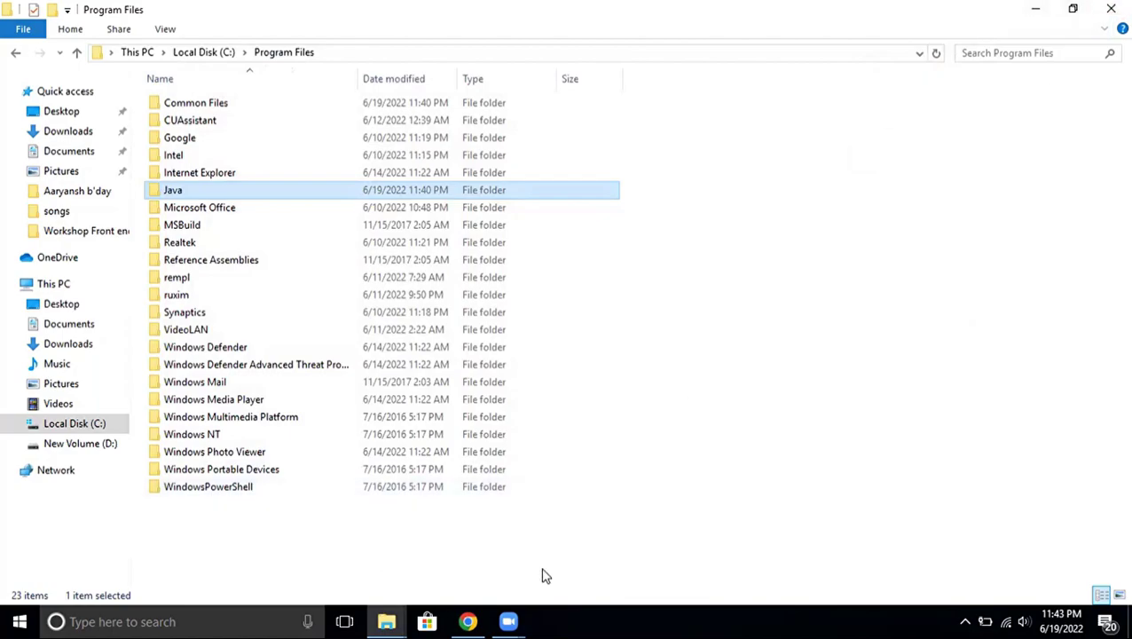
Switch to Chrome and change the Google search from "jdk download" to "notepad++ download".
mouse_move(467, 621)
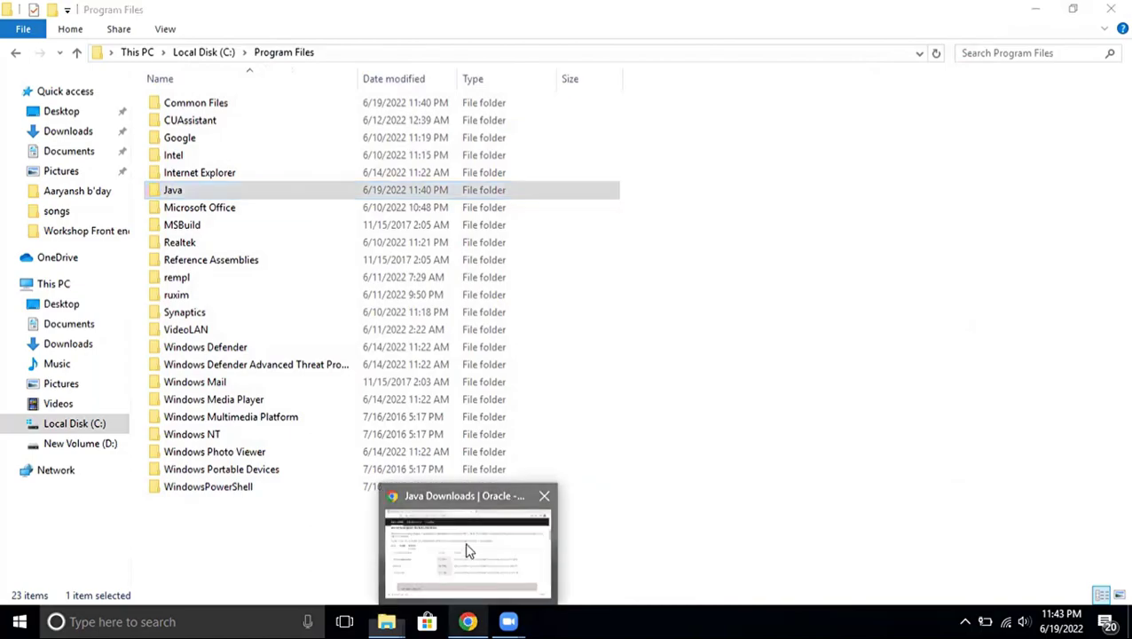
click(465, 550)
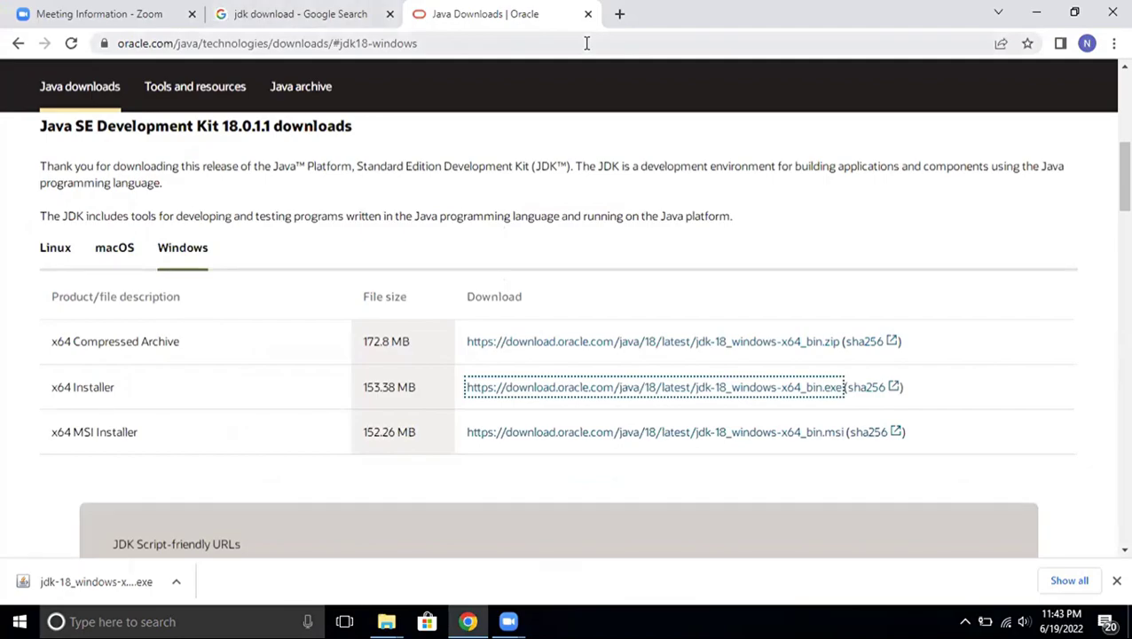
click(304, 14)
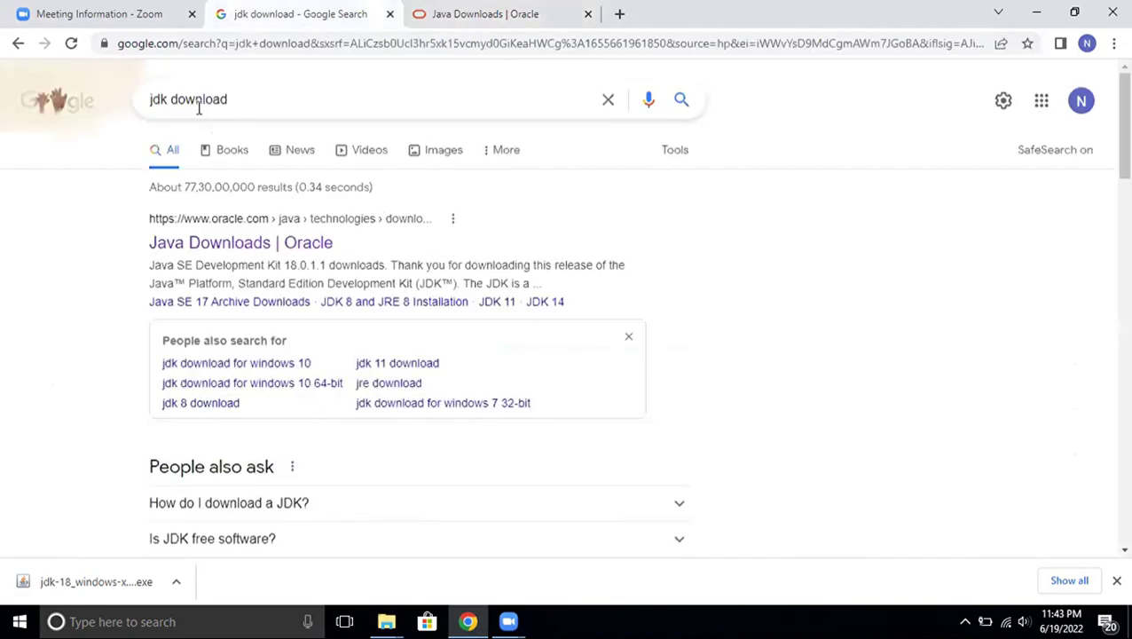
click(168, 98)
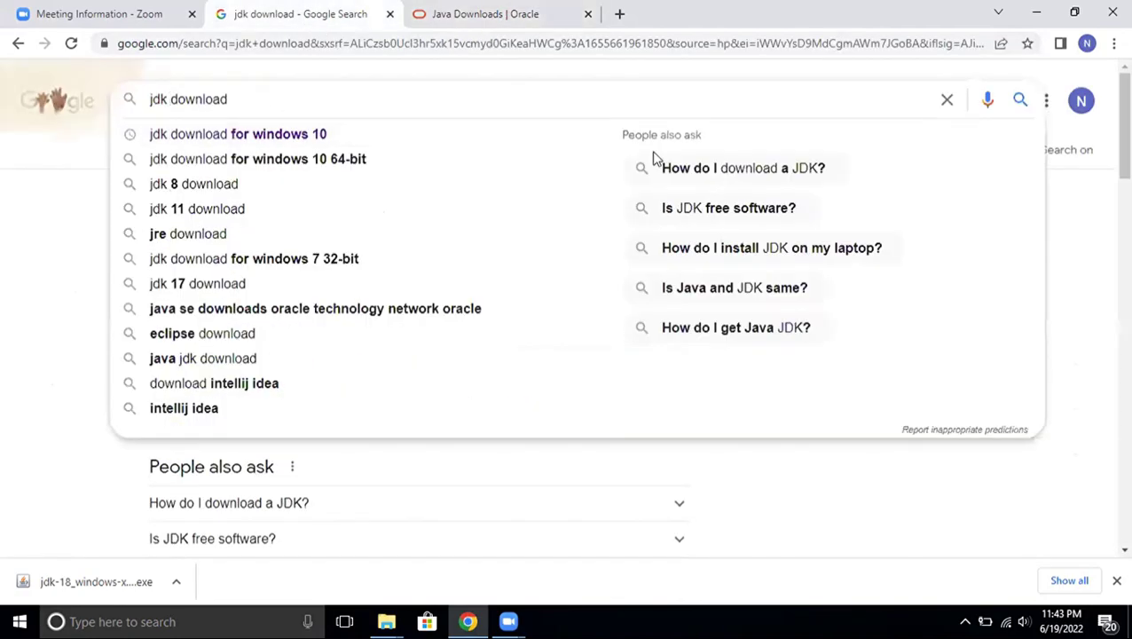
key(BackSpace)
key(BackSpace)
key(BackSpace)
key(BackSpace)
text(note)
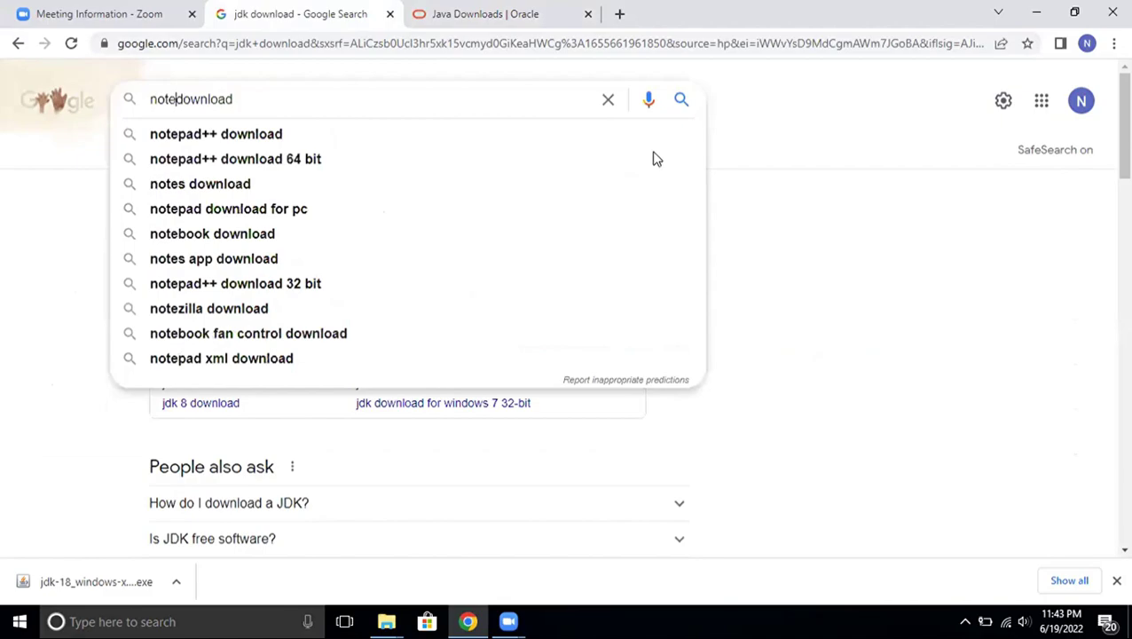
click(215, 134)
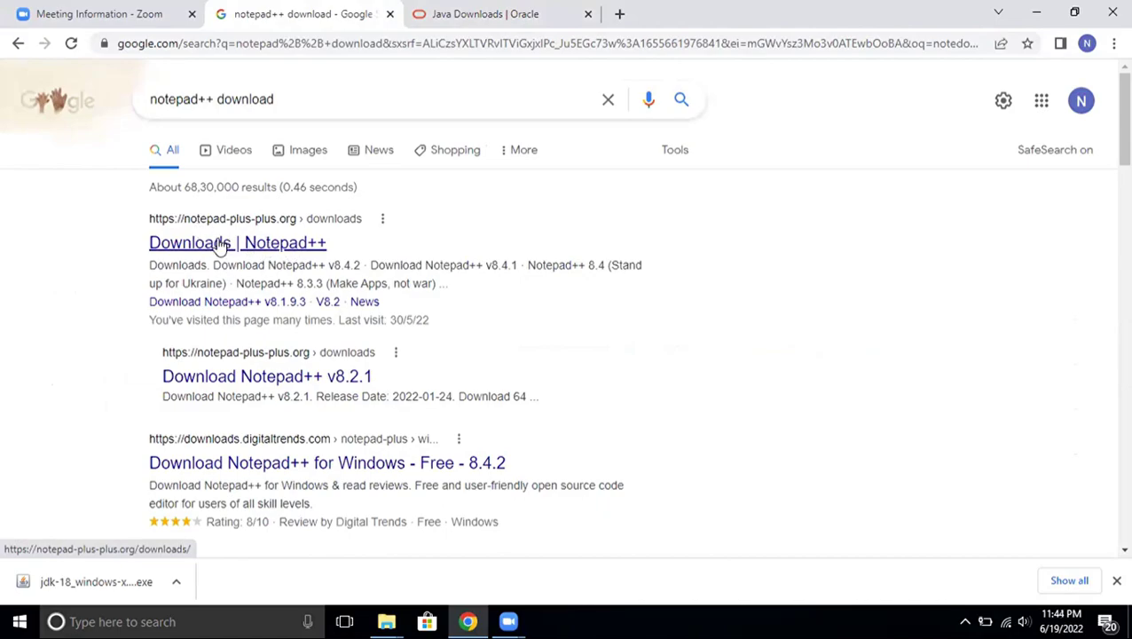
Open the official Notepad++ Downloads result in a new tab and download the 64-bit x64 installer of Notepad++ v8.4.2.
middle_click(272, 250)
click(715, 16)
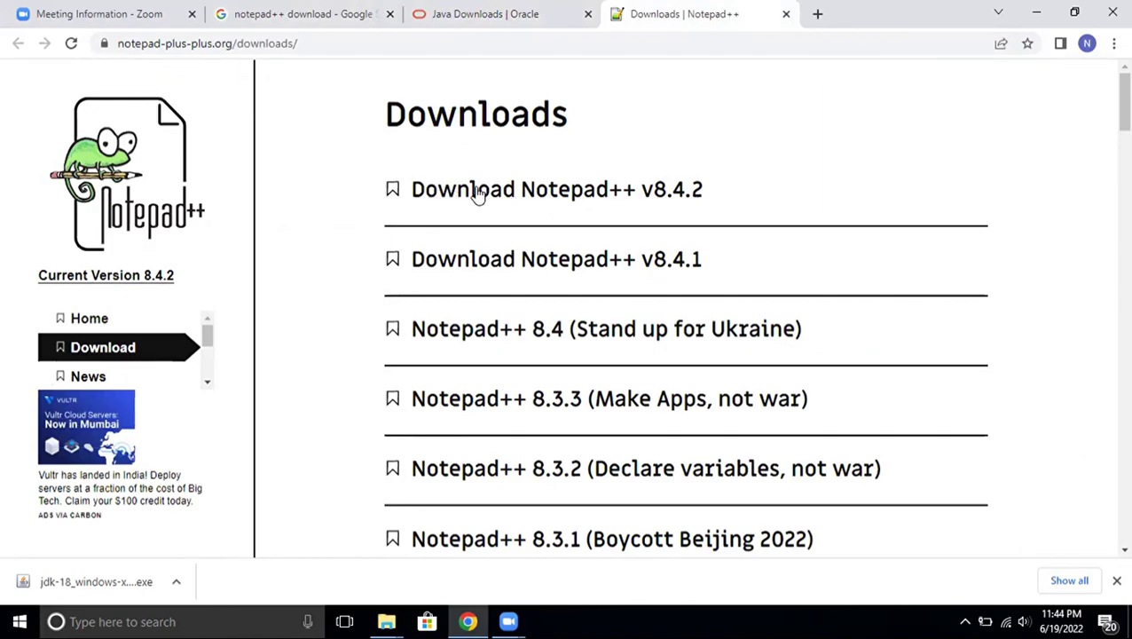
click(648, 193)
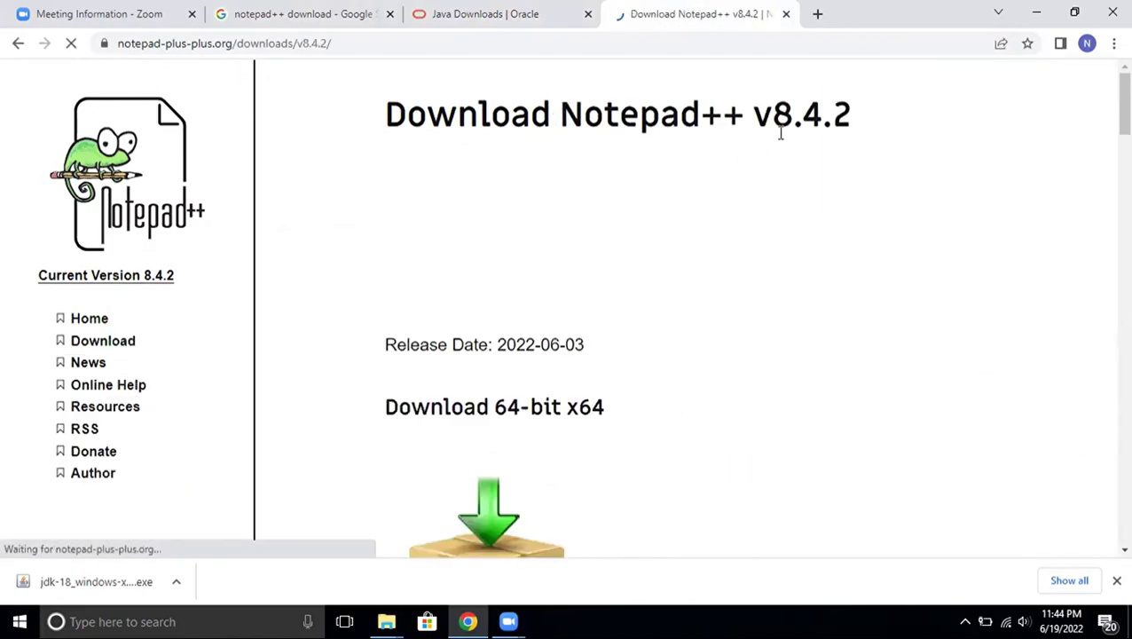
scroll(612, 379, down, 5)
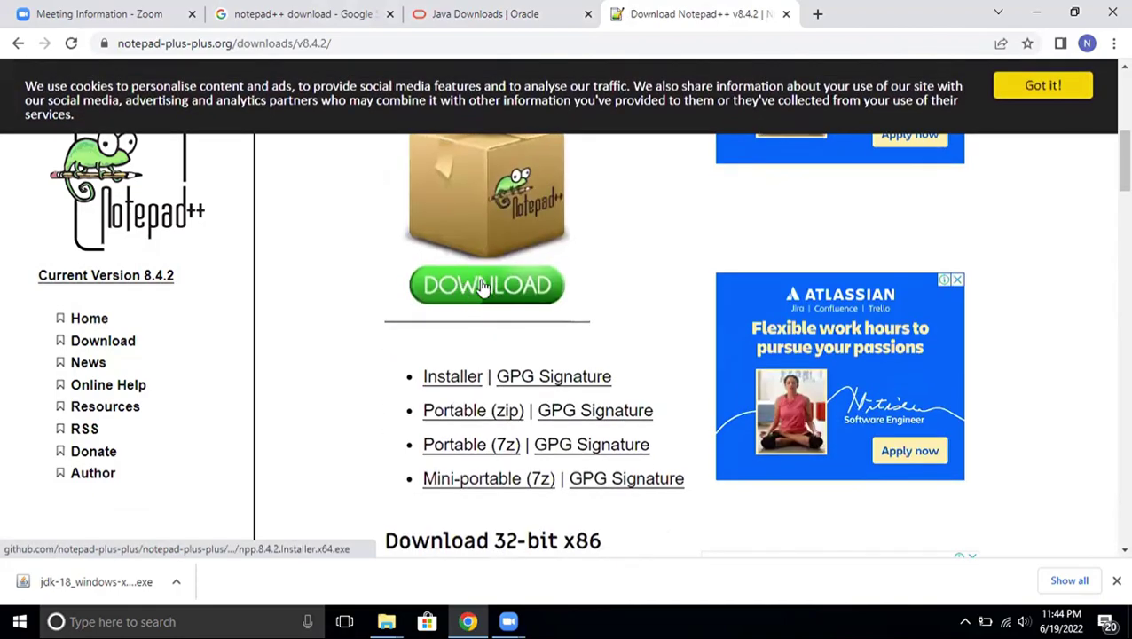
click(480, 286)
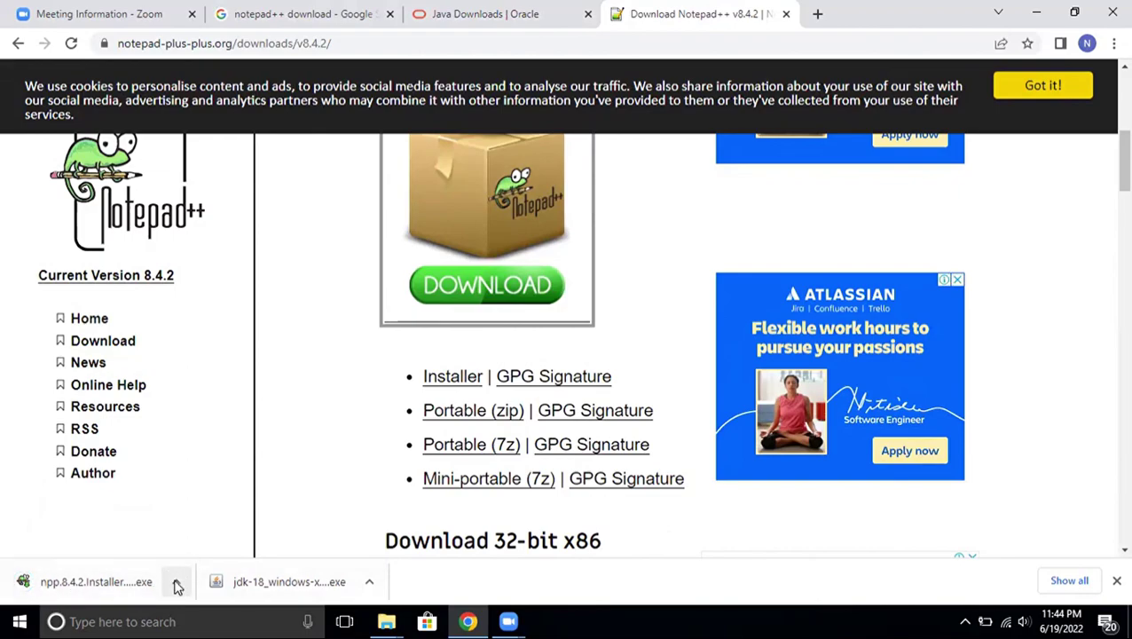
Show the downloaded Notepad++ installer in its folder and run npp.8.4.2.Installer.x64.
click(178, 585)
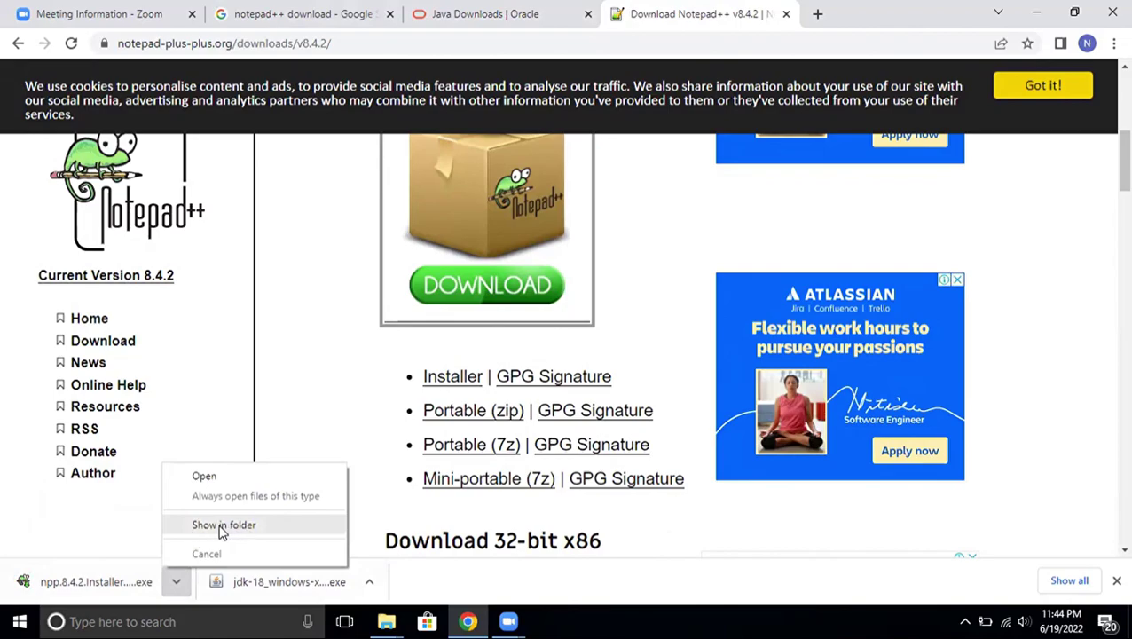
click(288, 395)
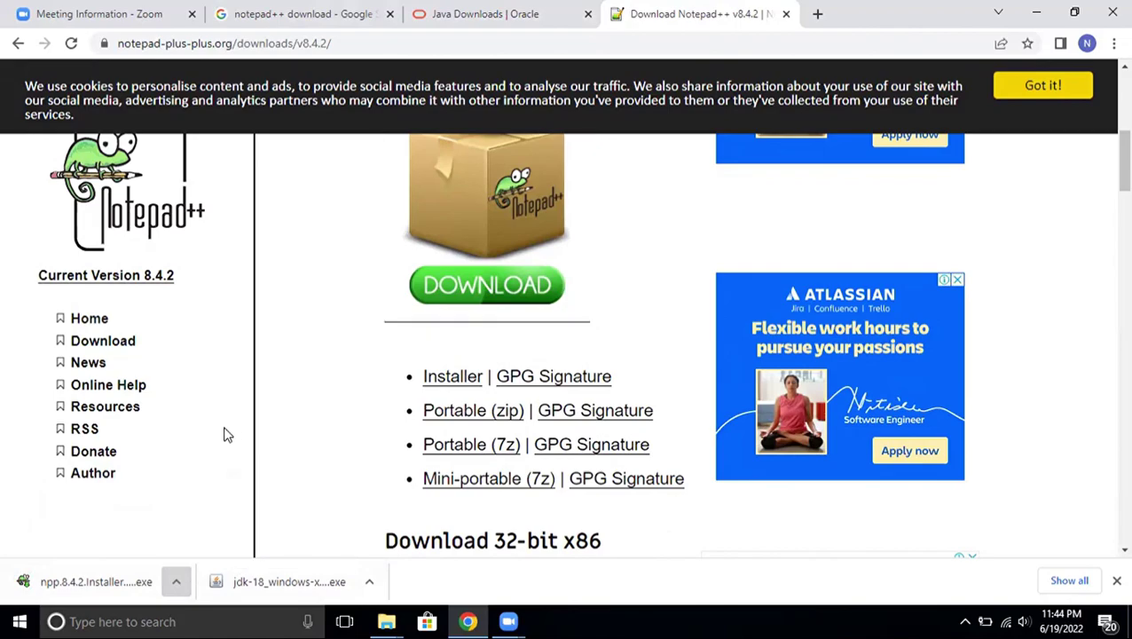
click(176, 581)
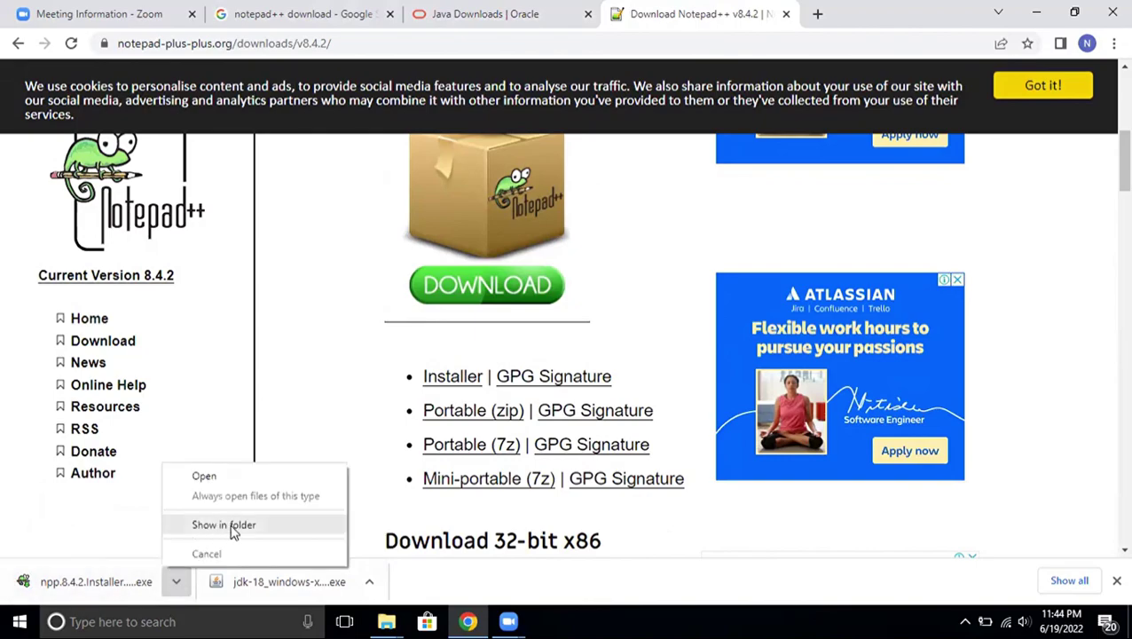
click(223, 525)
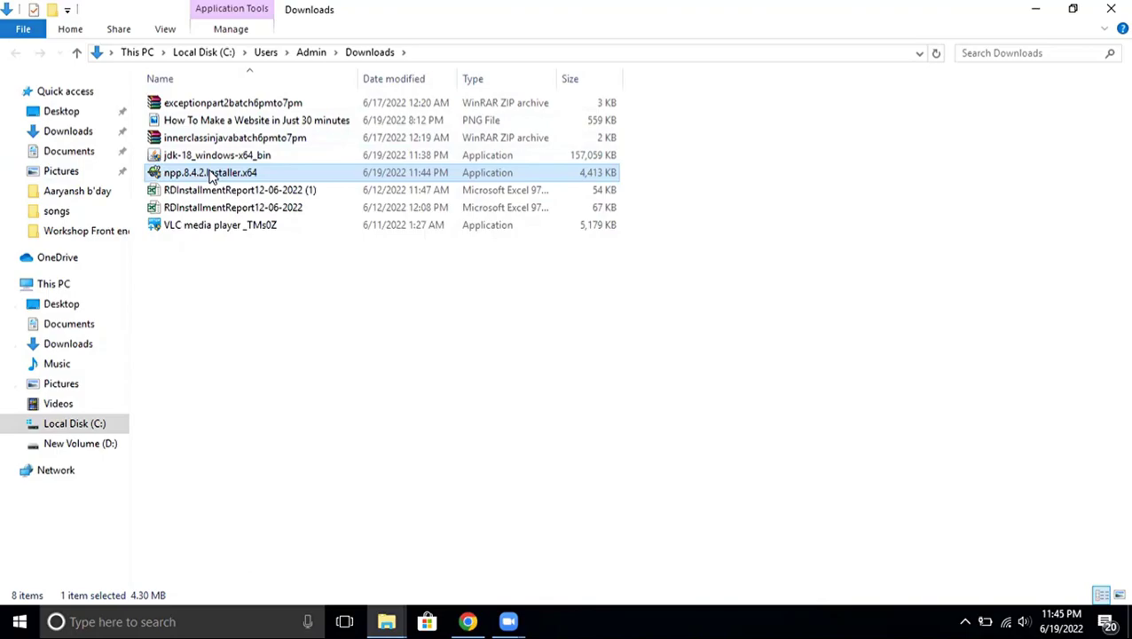
double_click(211, 174)
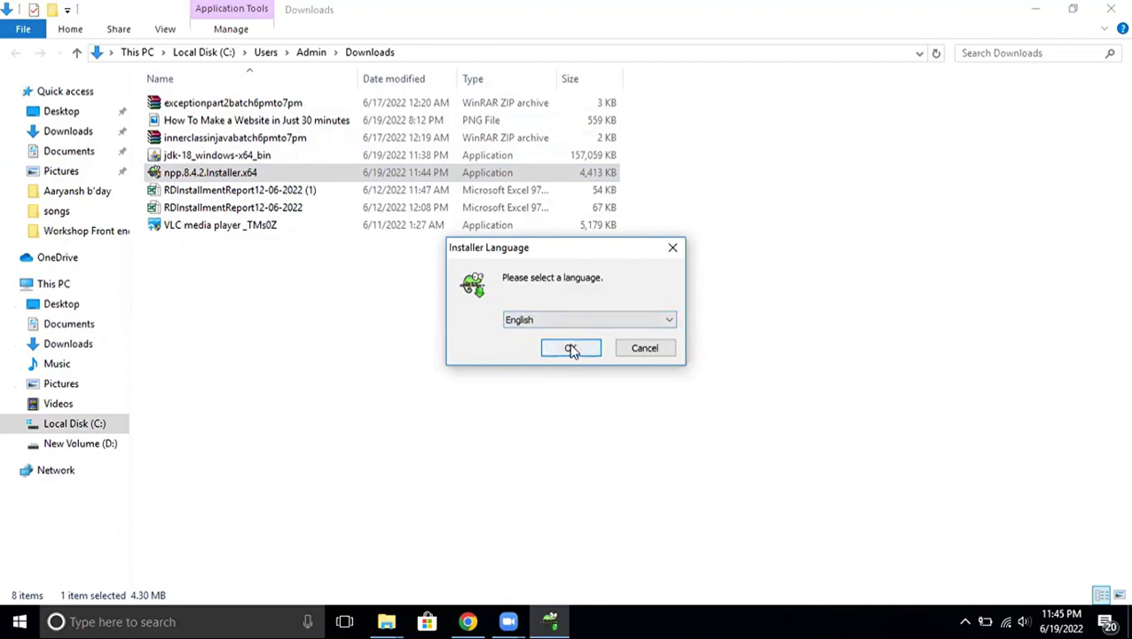
Set up Notepad++ in English with the default folder C:\Program Files\Notepad++ and default components, postponing the Windows update by an hour.
click(570, 349)
click(645, 439)
click(654, 445)
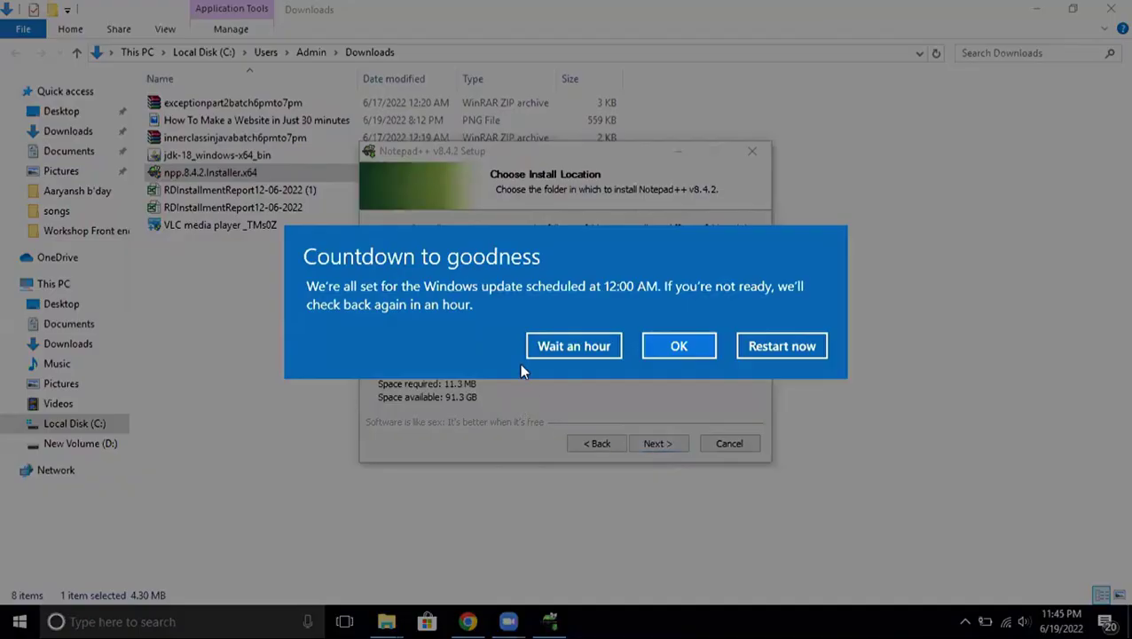
click(545, 348)
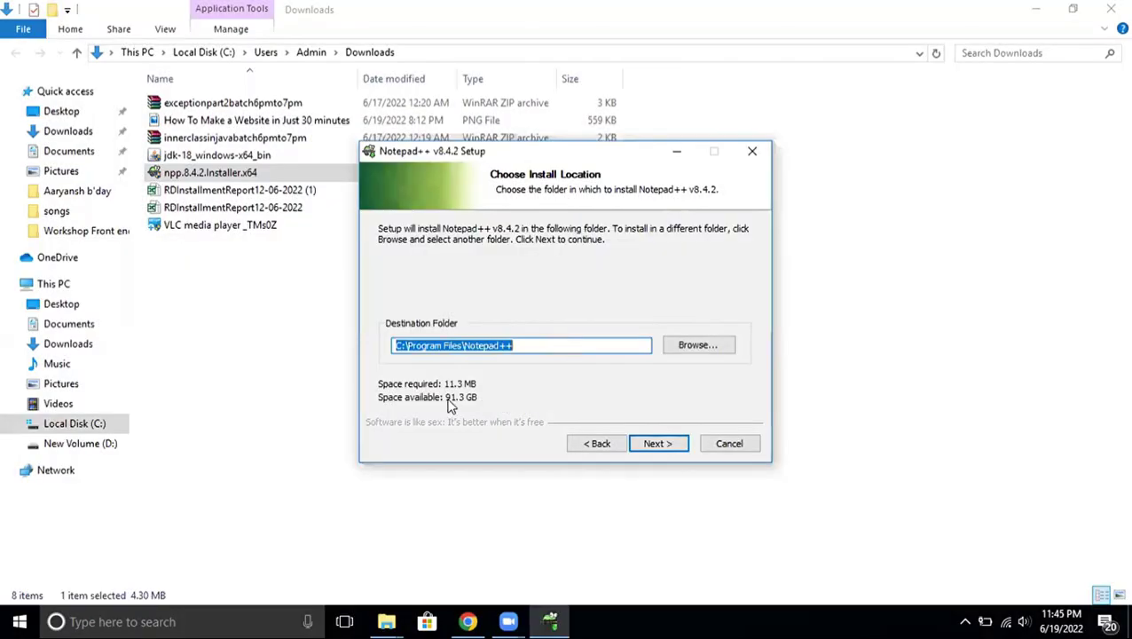
click(652, 445)
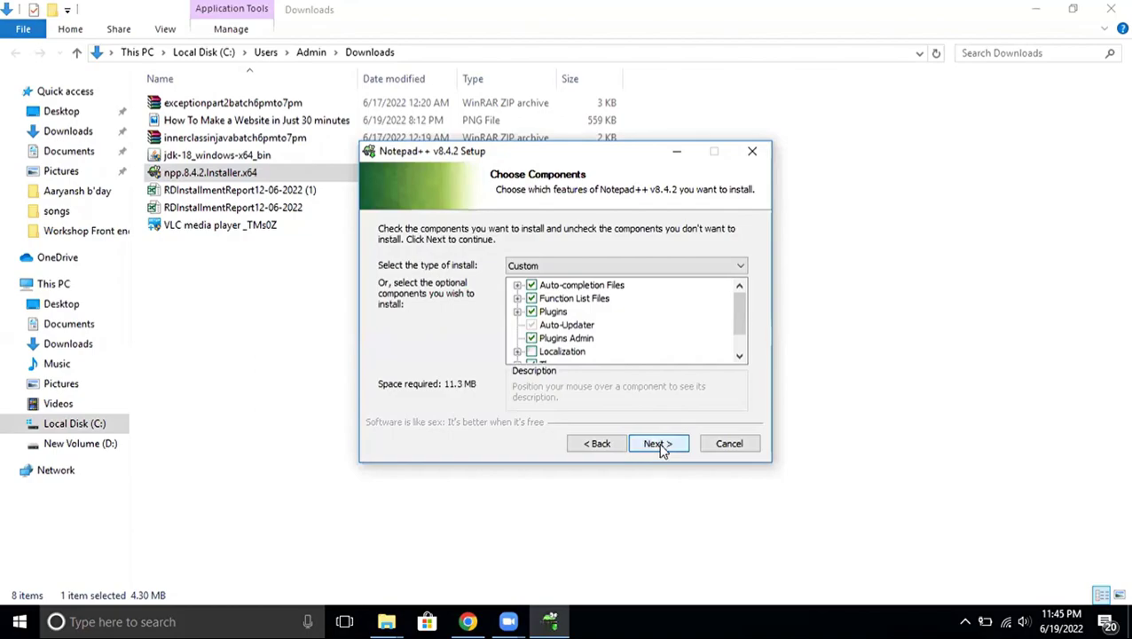
click(660, 449)
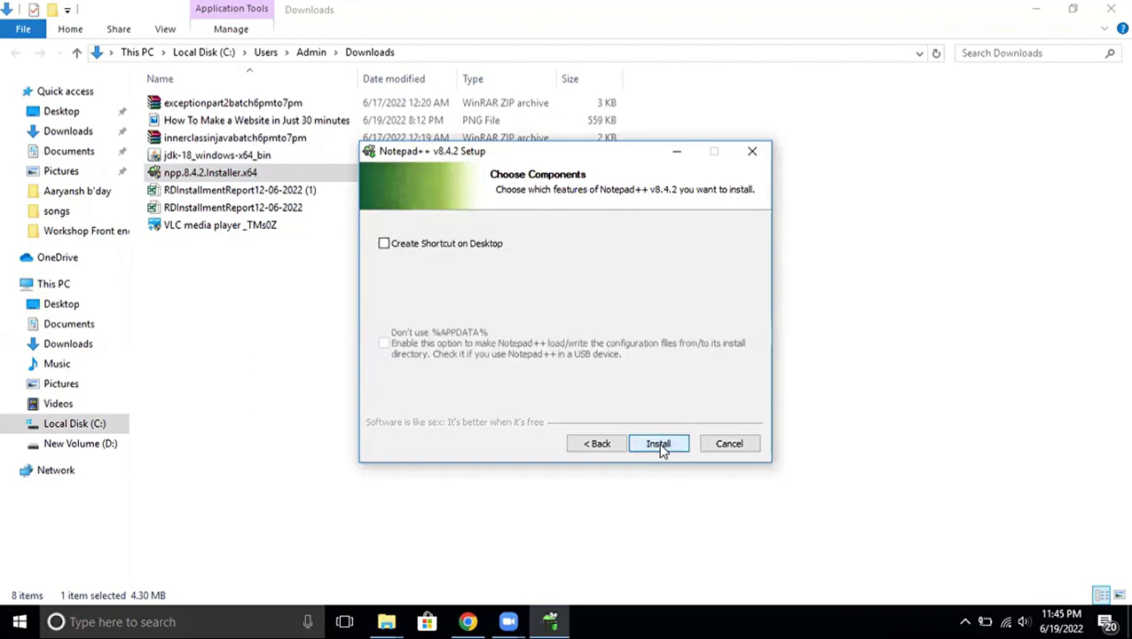
Enable the desktop shortcut option, install Notepad++ v8.4.2, and finish the setup with Run Notepad++ v8.4.2 enabled.
click(384, 245)
click(661, 447)
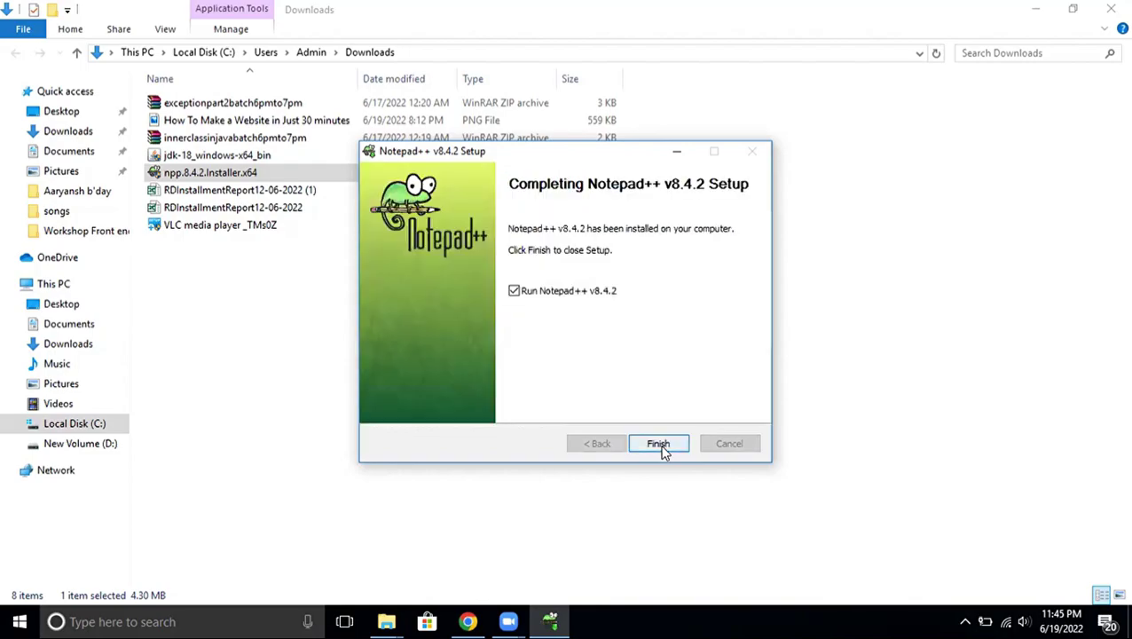
click(658, 446)
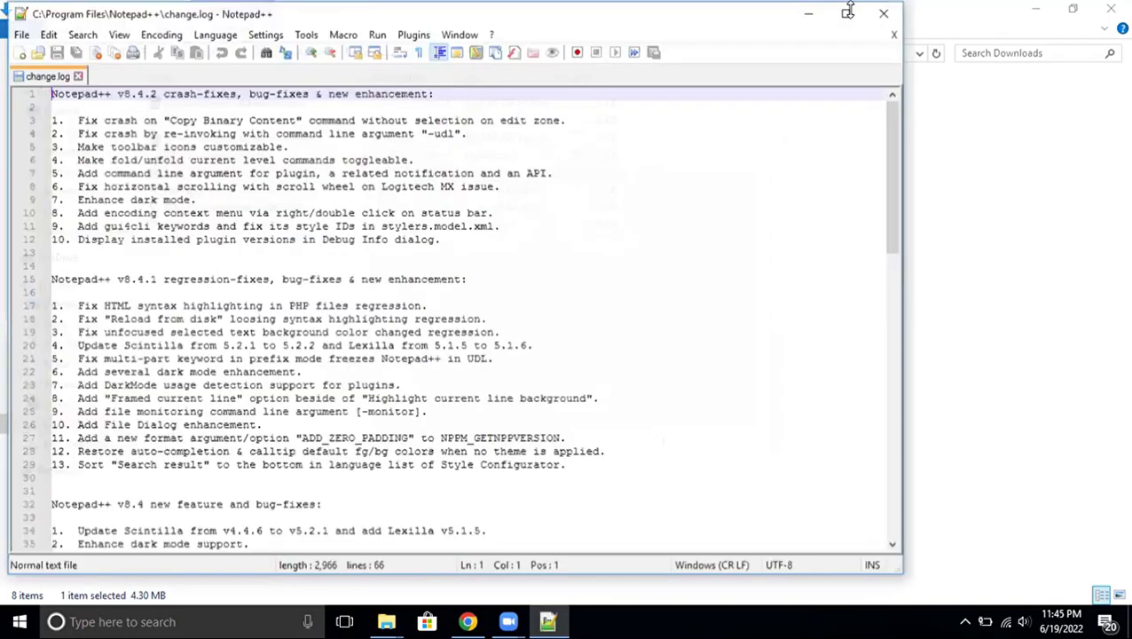
Maximize the Notepad++ window, look through change.log, and close the program.
click(847, 13)
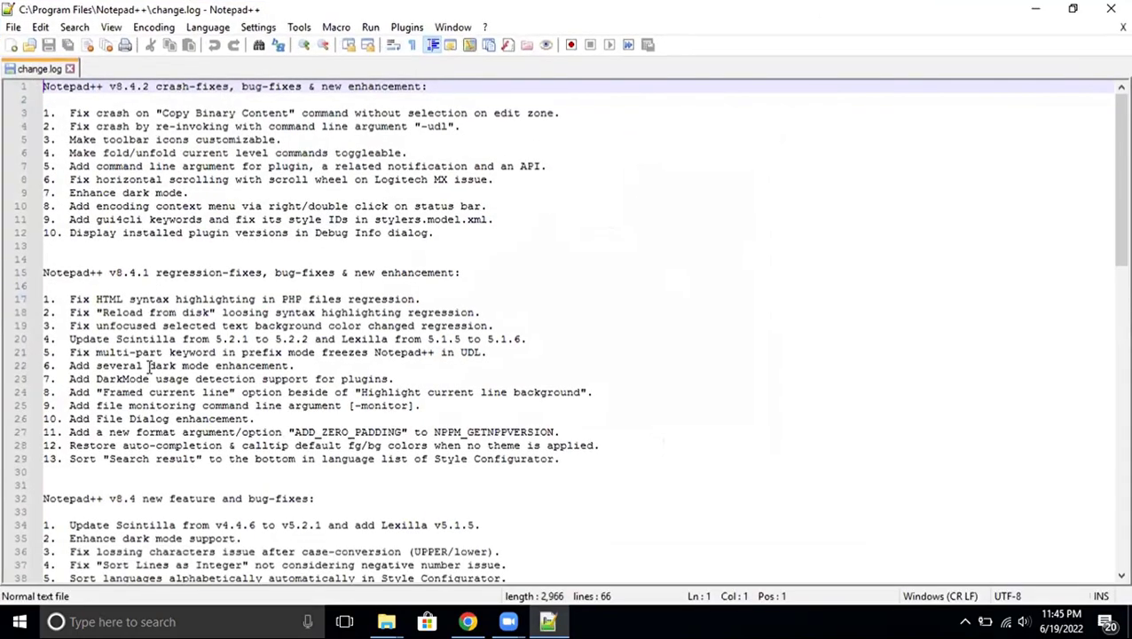
click(311, 232)
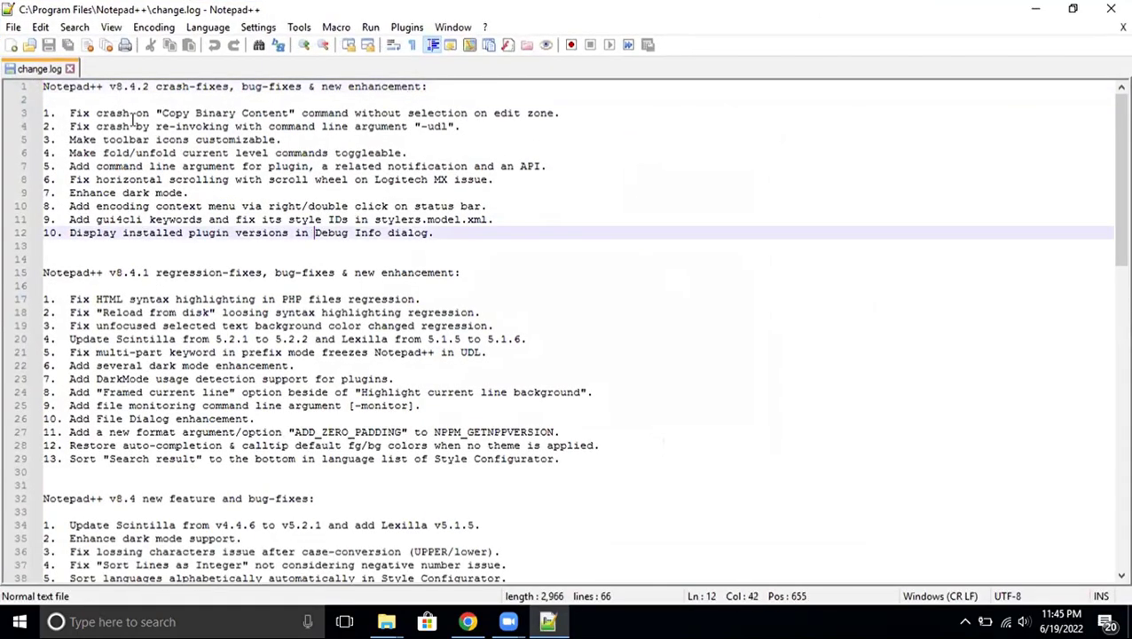
drag(109, 139, 177, 576)
click(324, 365)
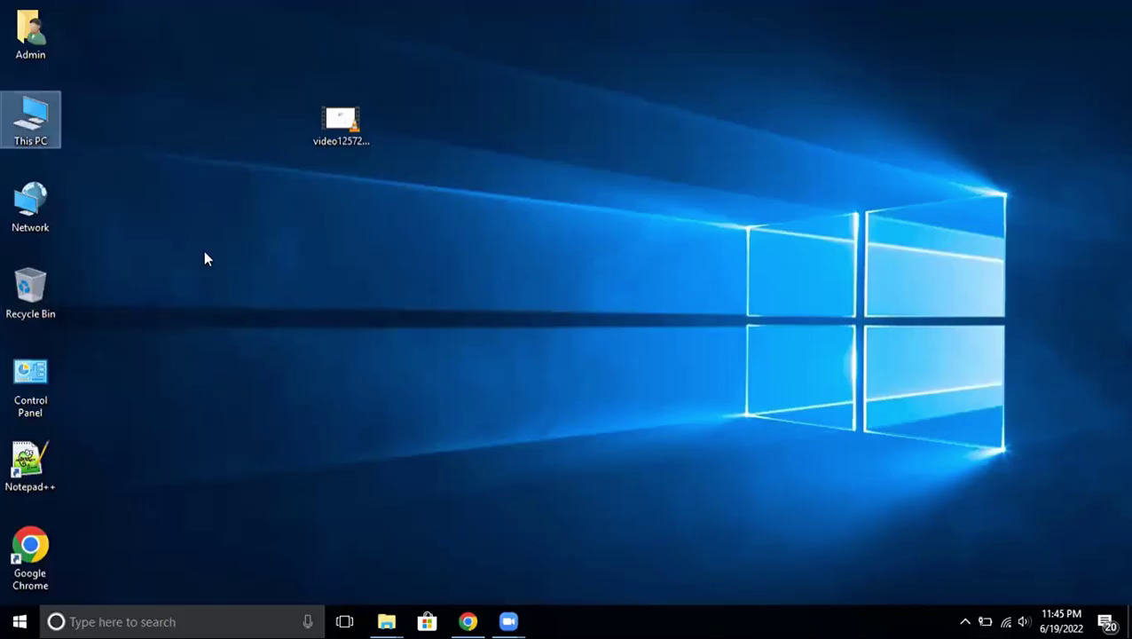
Launch Notepad++ from its desktop shortcut.
click(203, 258)
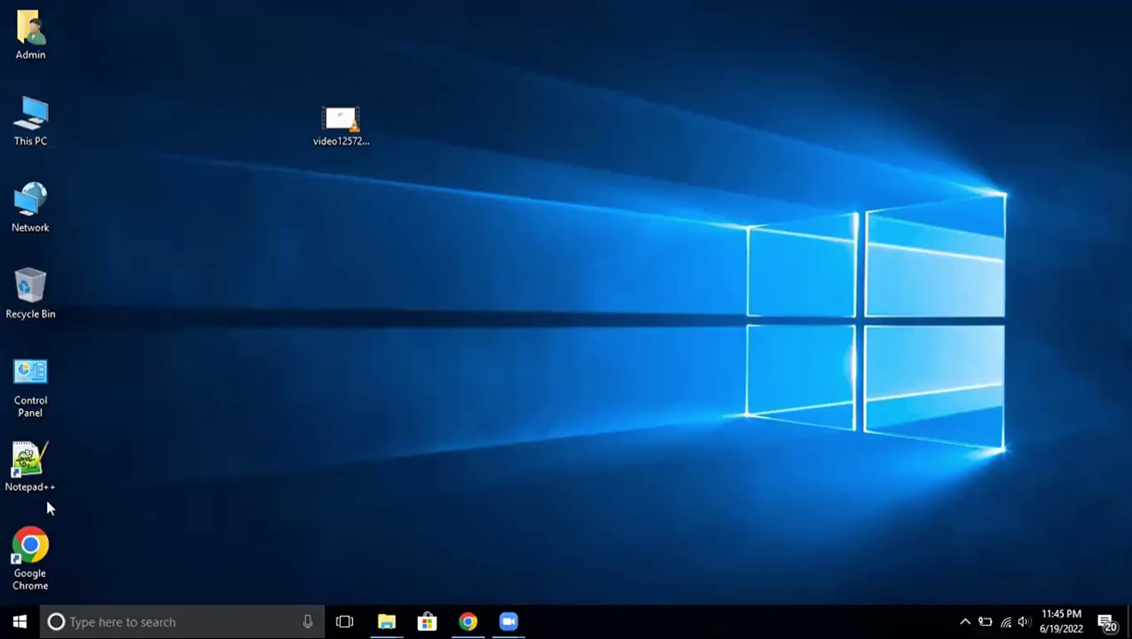
double_click(29, 448)
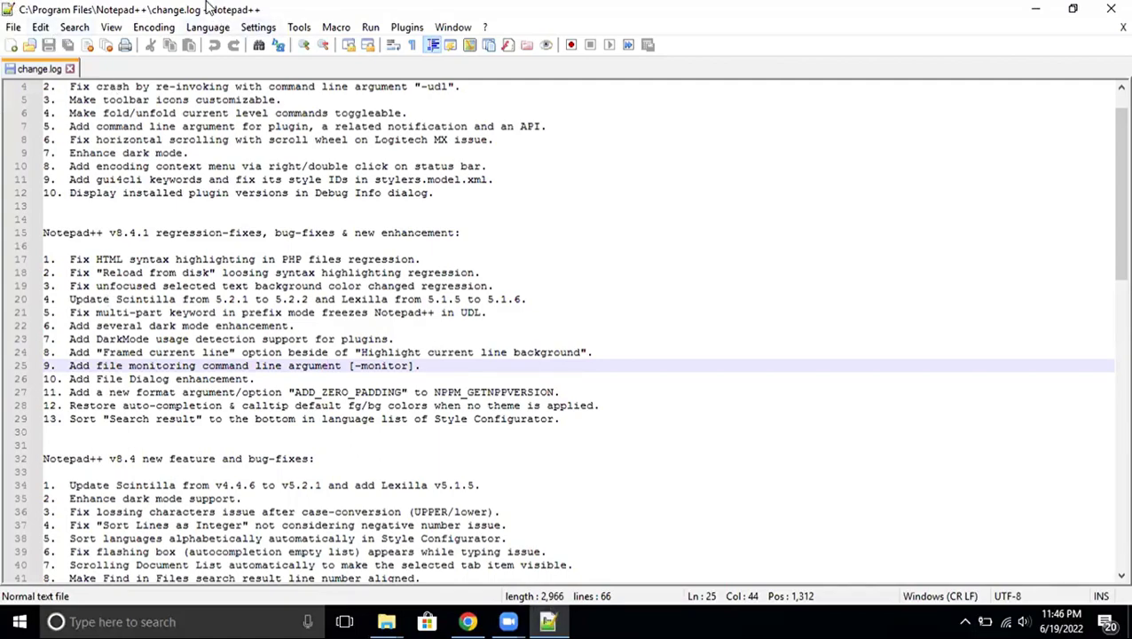
click(285, 209)
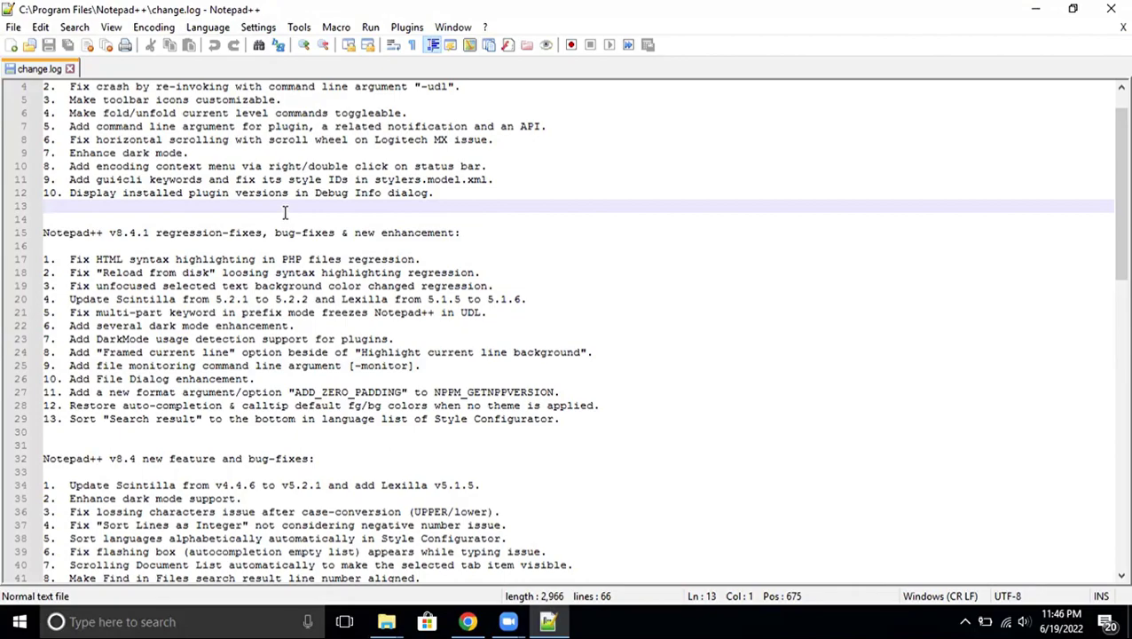
Create a new document in Notepad++, enter the sample text "sdfsdfsdf", and enlarge the text display.
click(14, 29)
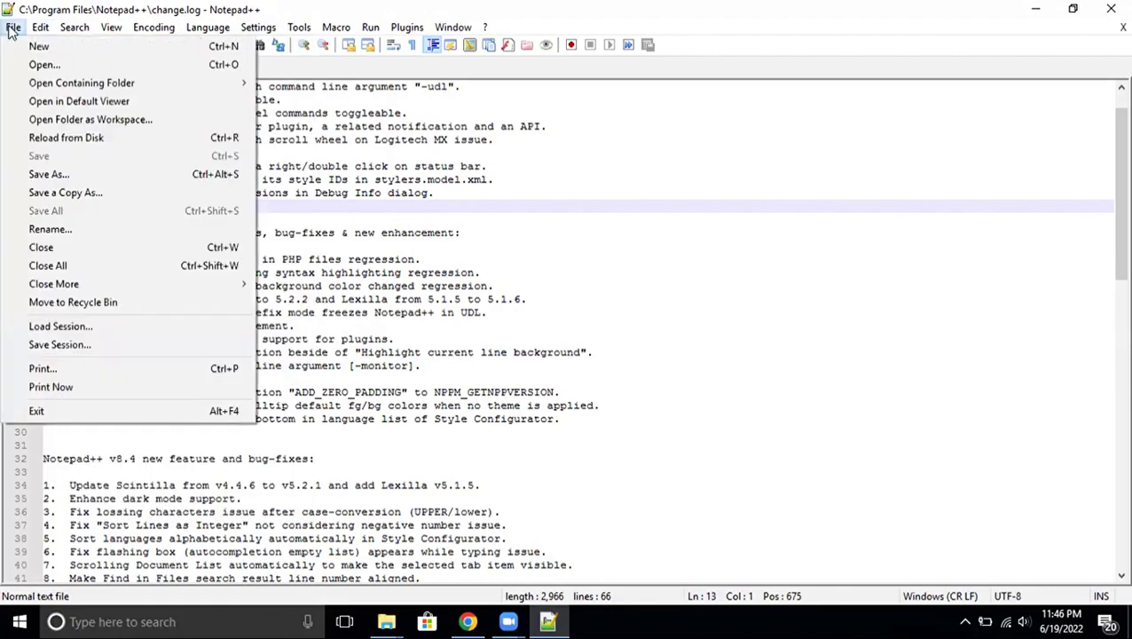
click(38, 46)
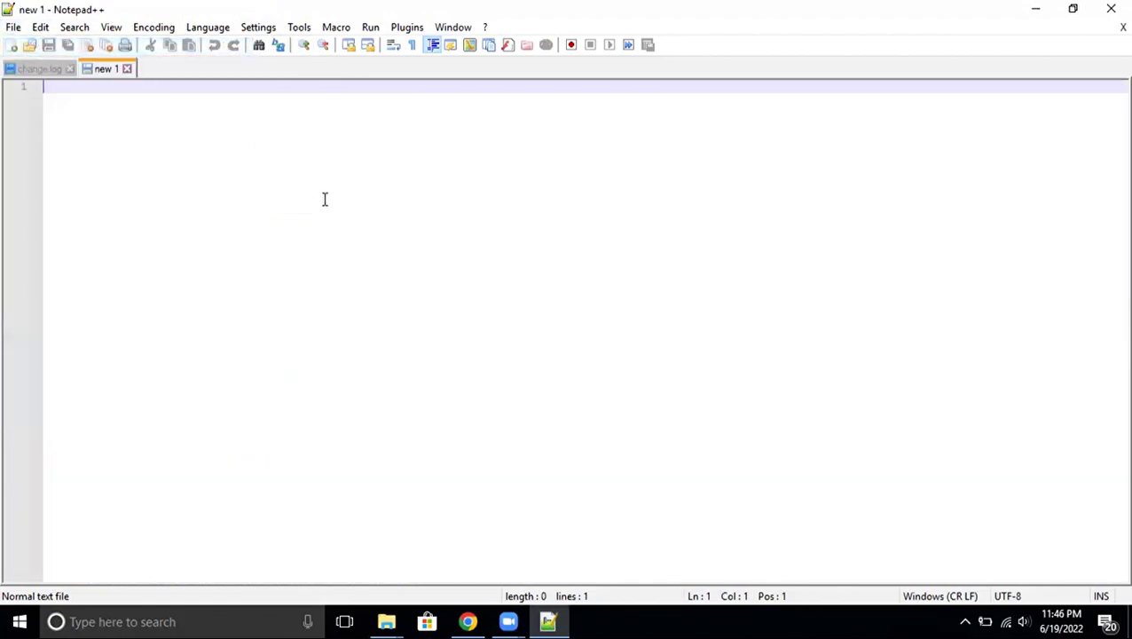
text(sdfsdfsdf)
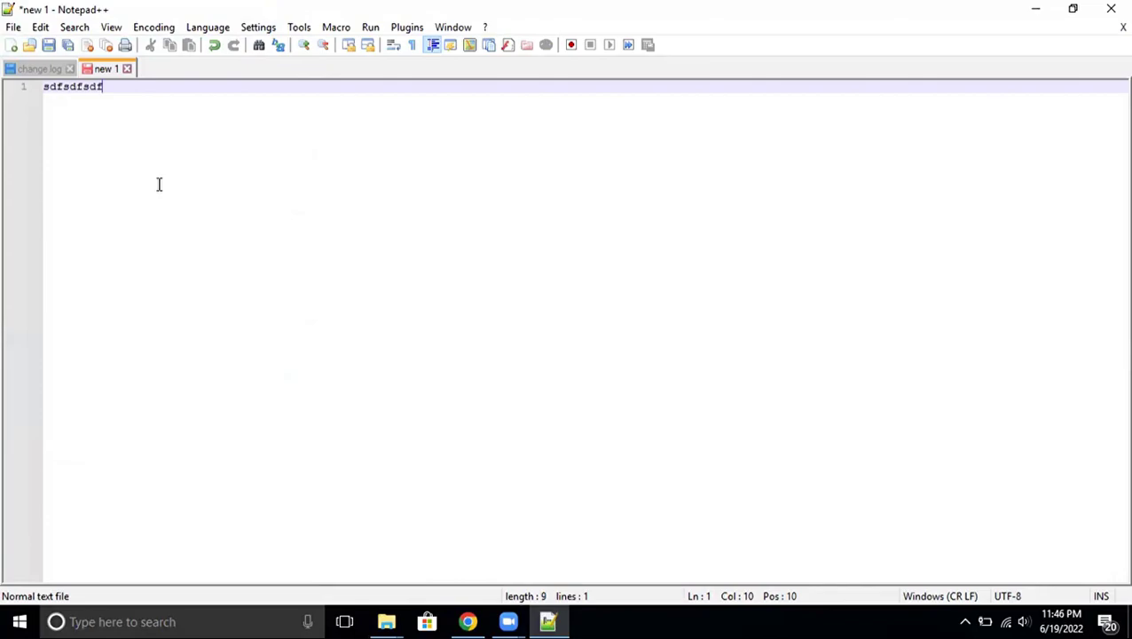
scroll(331, 267, up, 1)
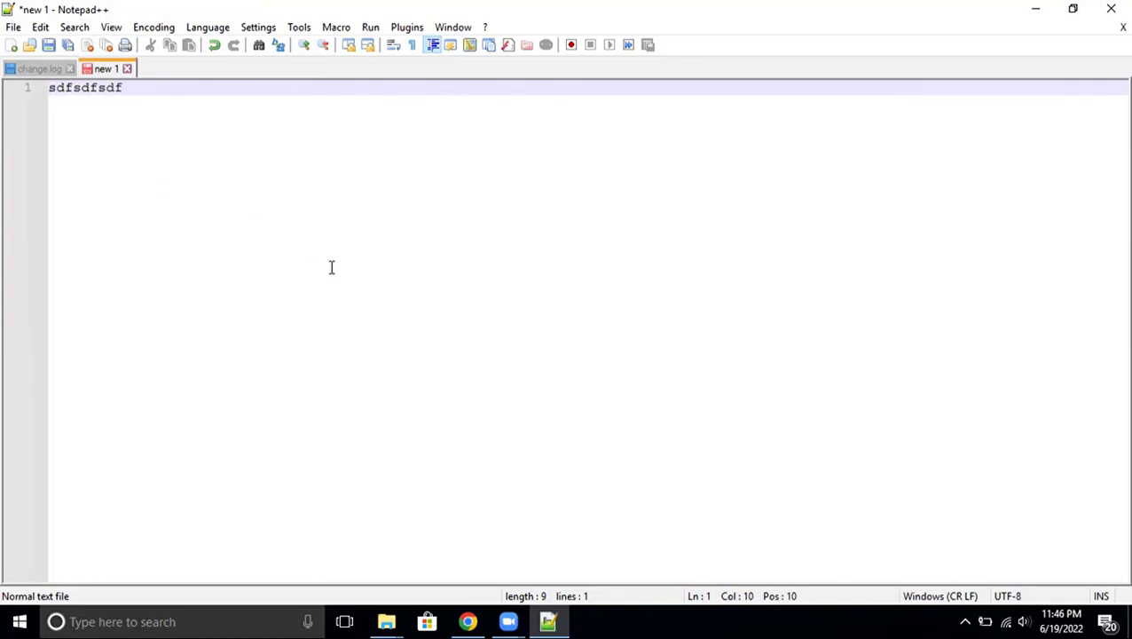
scroll(331, 267, up, 4)
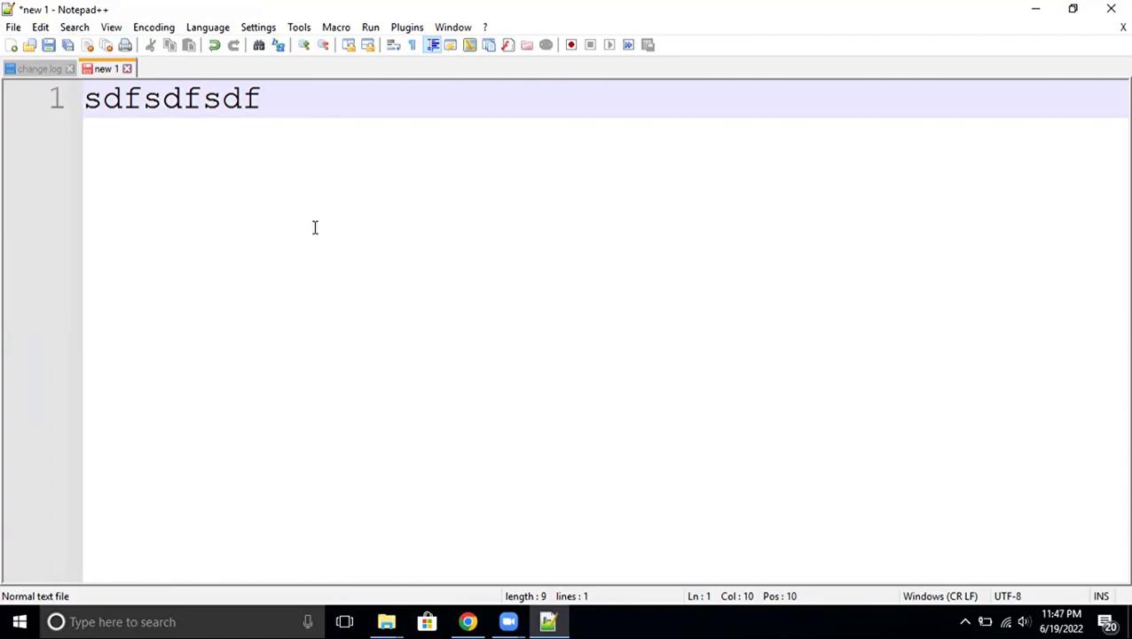
Replace the sample text with a class named Test and an opening and closing brace around an empty body line.
double_click(199, 107)
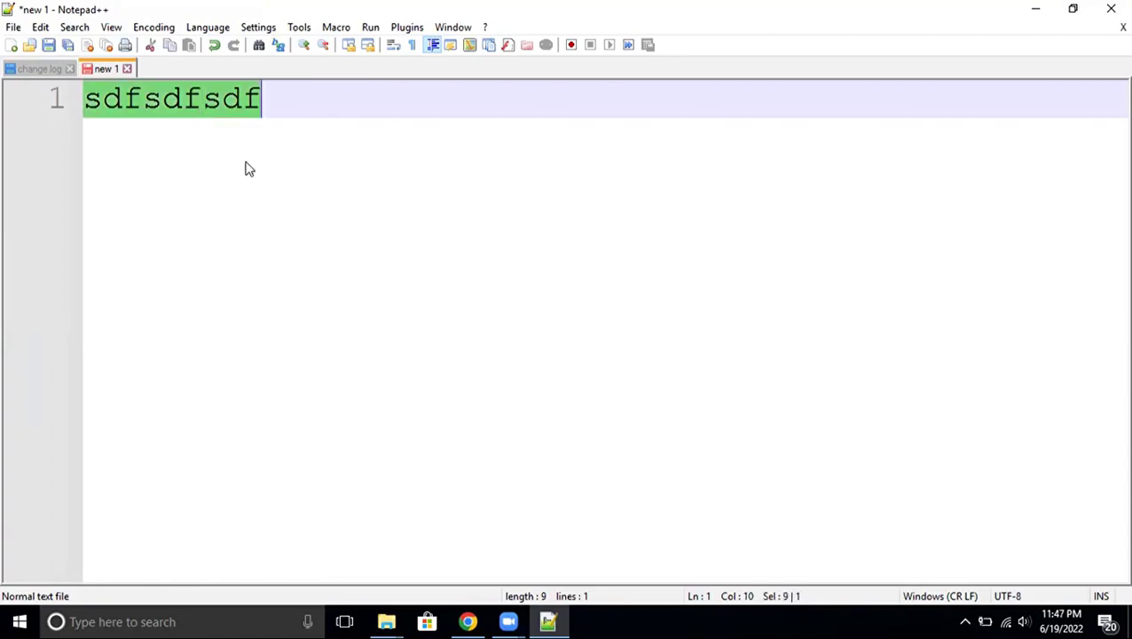
key(Delete)
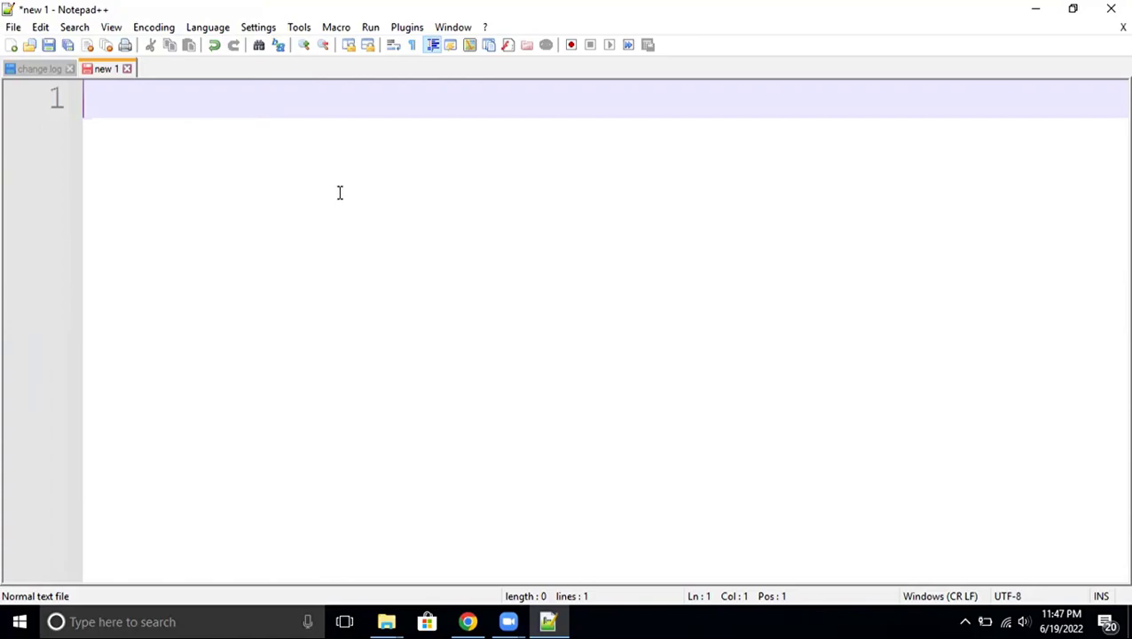
text(class )
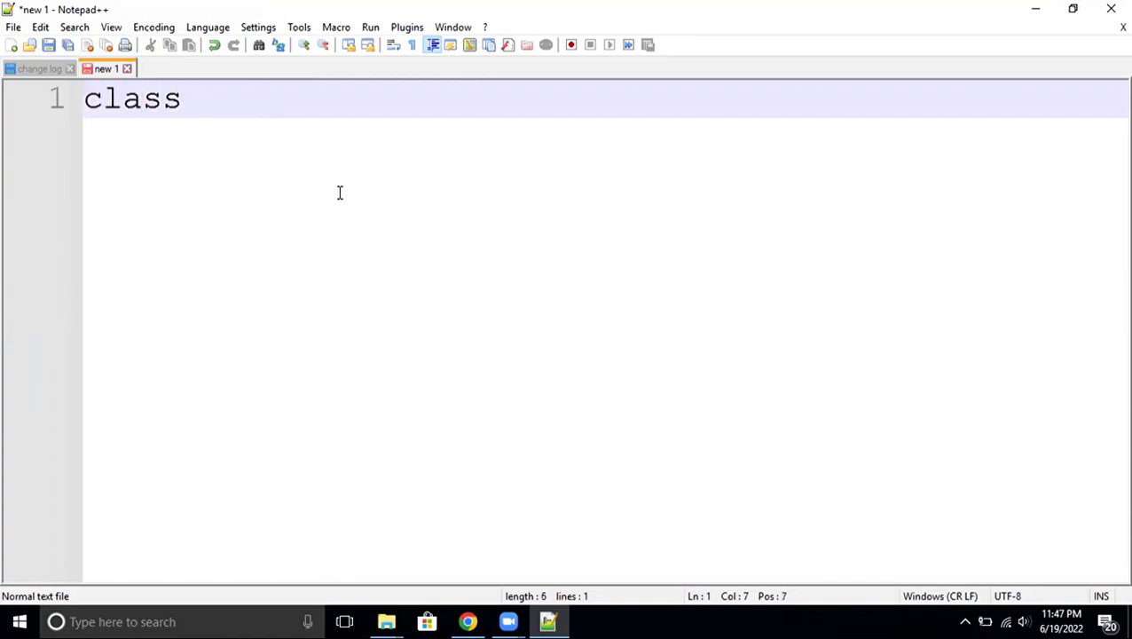
text(Test)
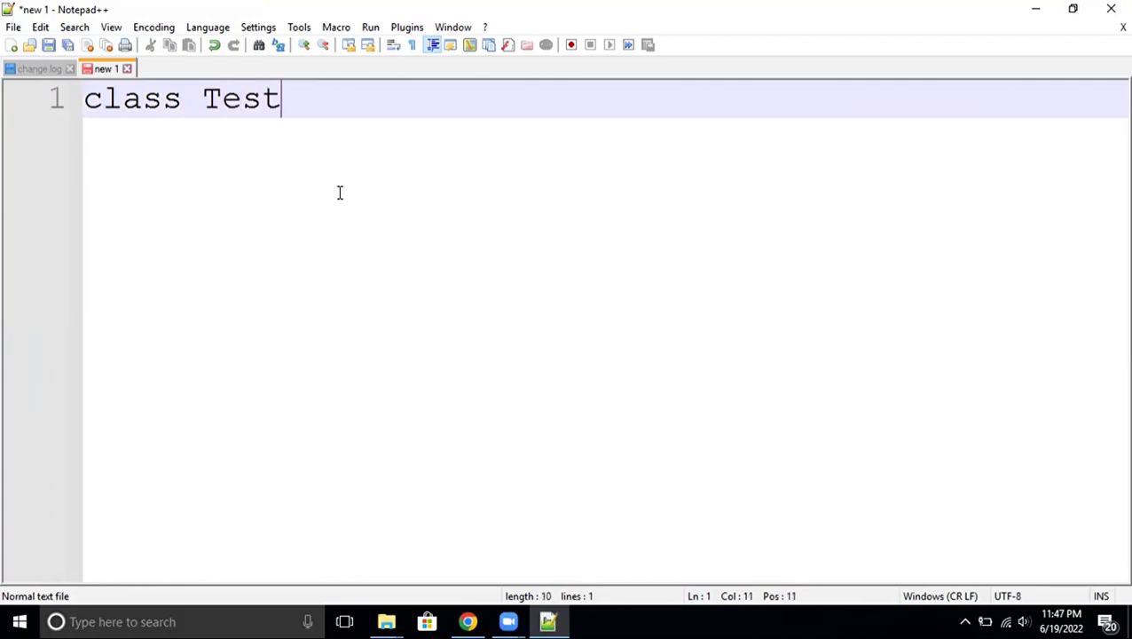
key(Return)
text({})
key(Left)
key(Return)
key(Return)
key(Up)
Write the method public static void main(String args[]) inside the Test class, with braces around an empty body line.
text(pub)
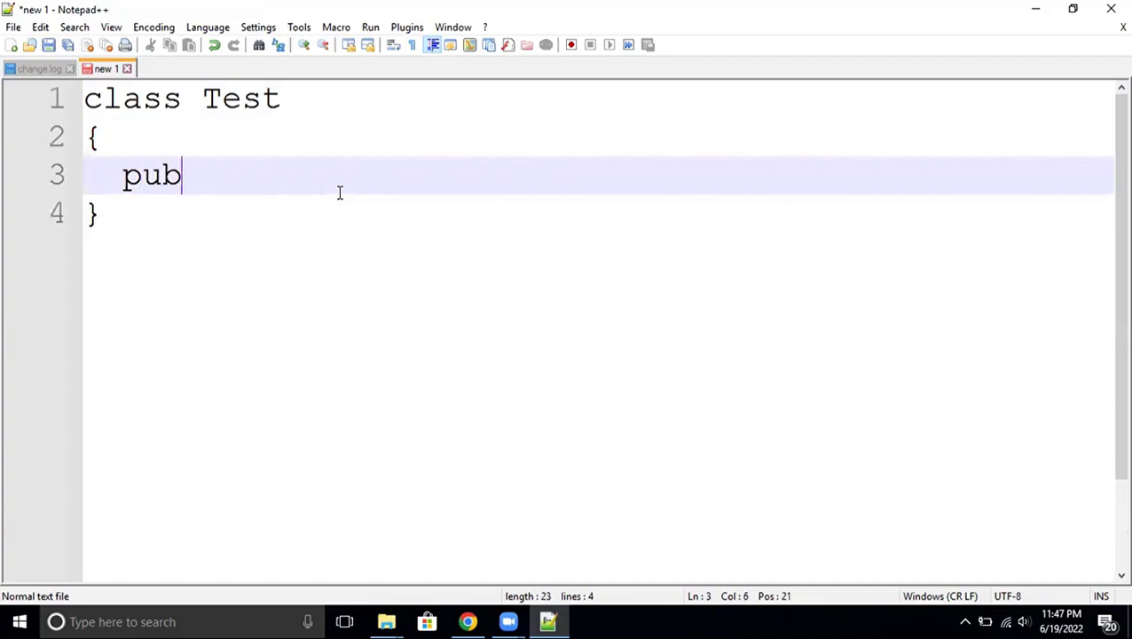
text(lic static void main())
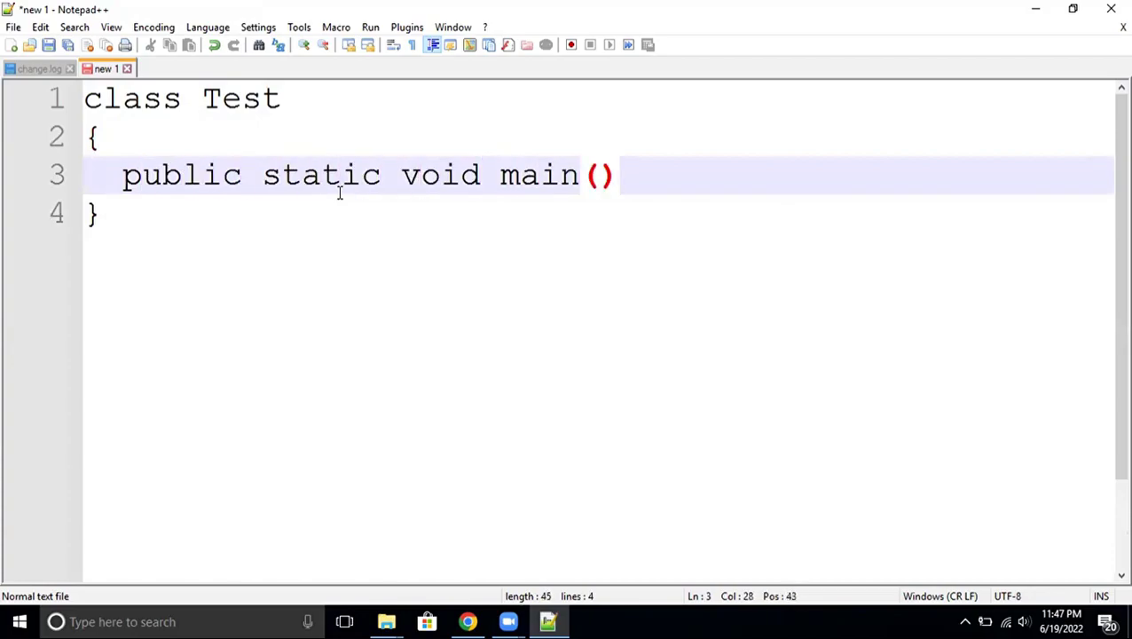
key(Left)
text(String)
text( args[)
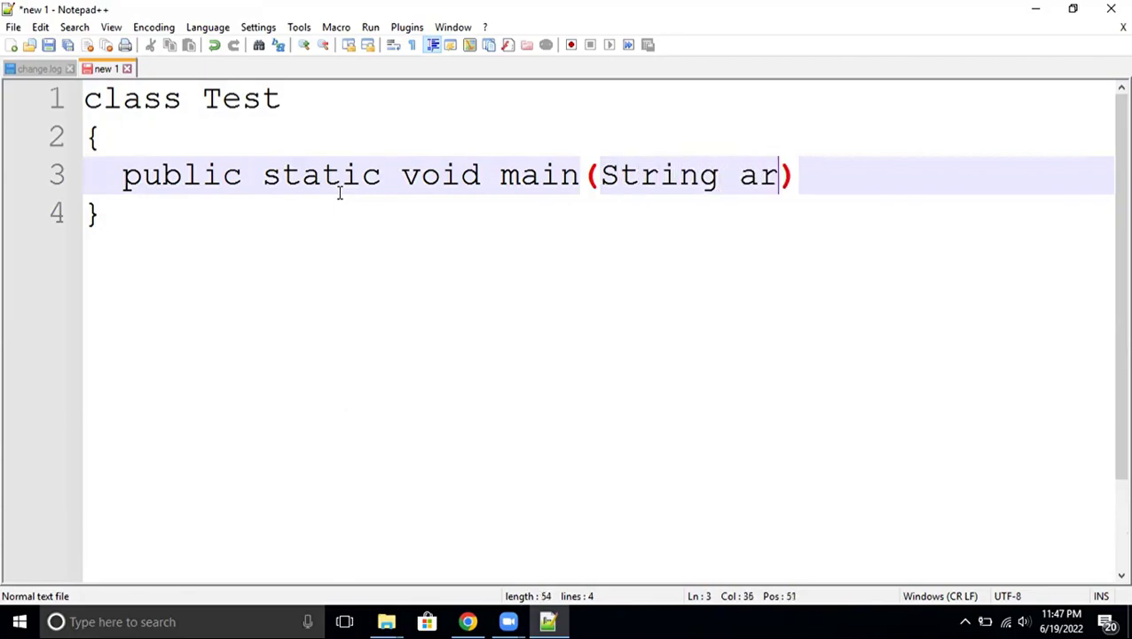
text(])
key(Right)
key(Return)
text({    })
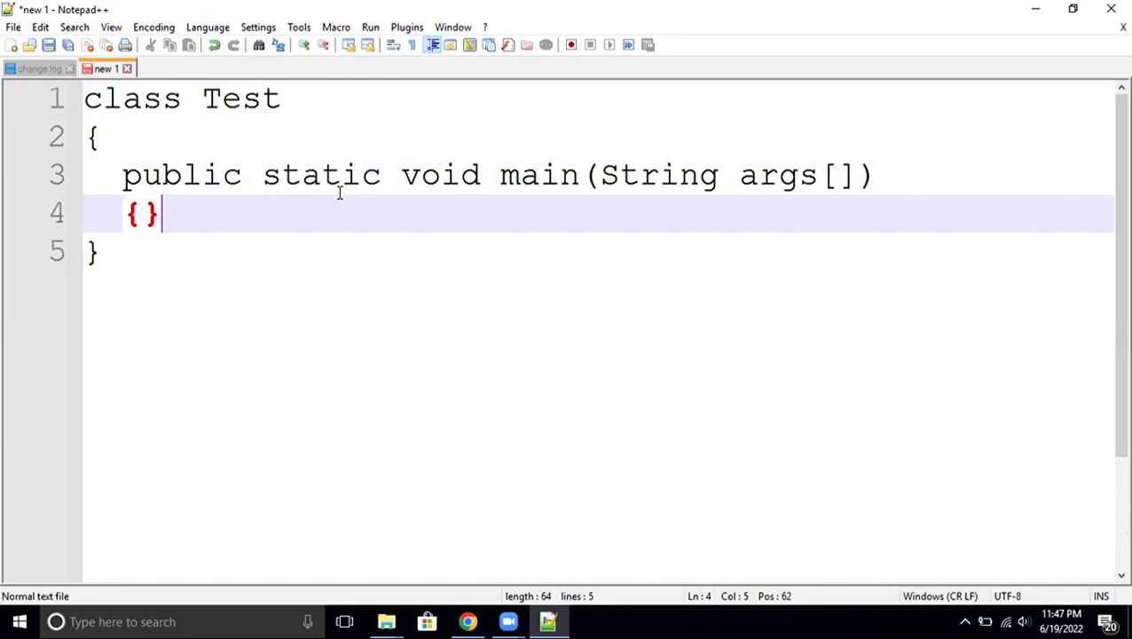
key(Left)
key(Return)
key(Return)
key(Up)
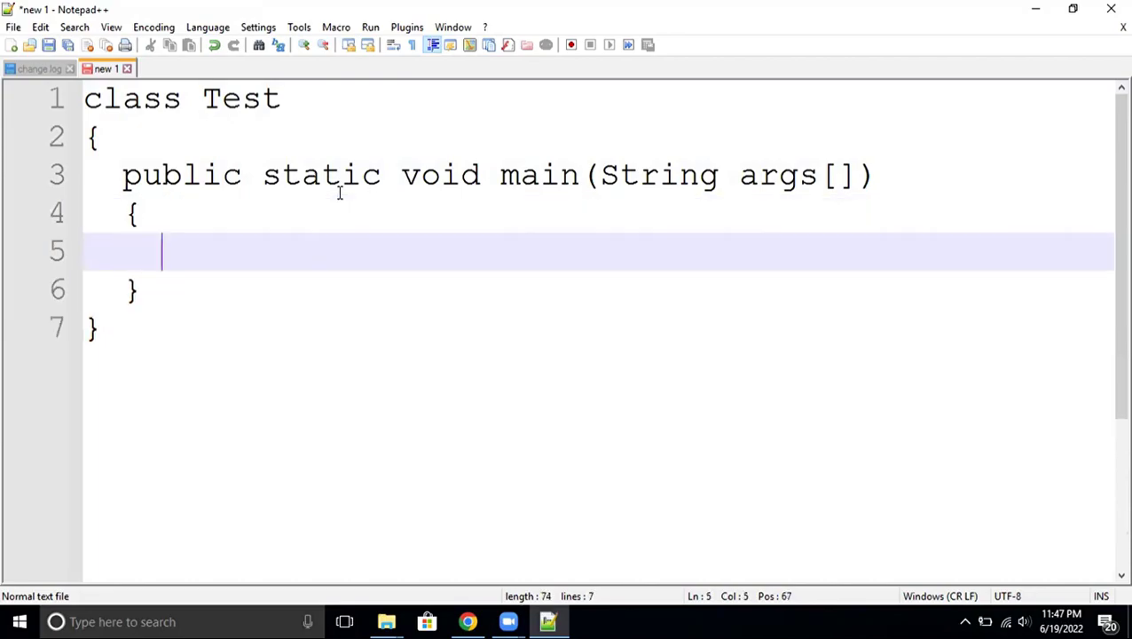
double_click(167, 98)
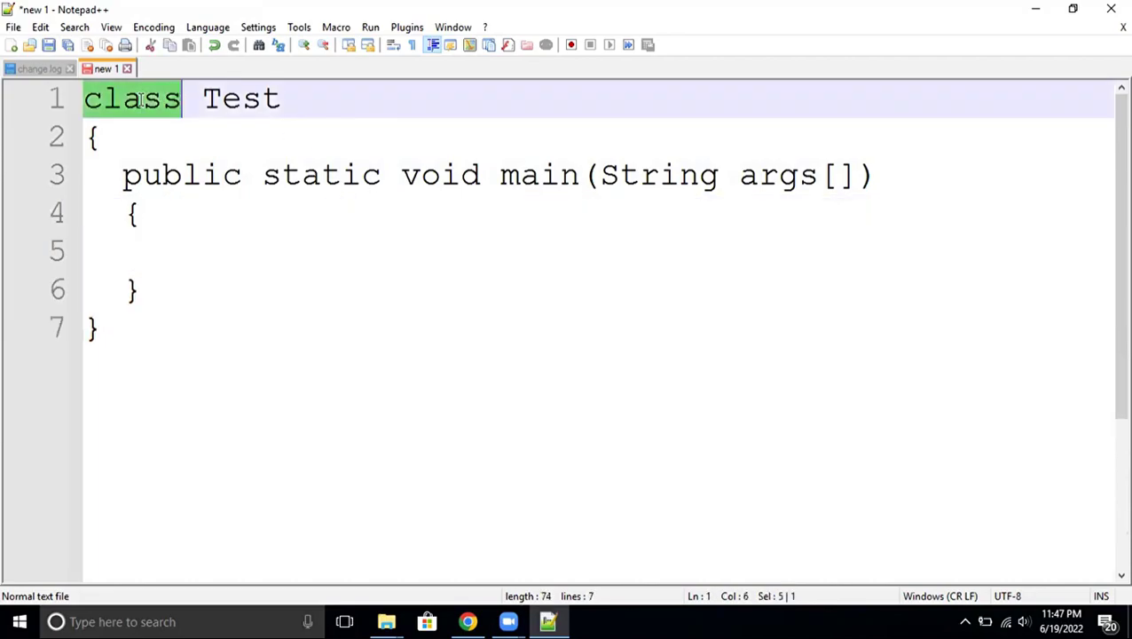
double_click(247, 104)
drag(122, 178, 777, 177)
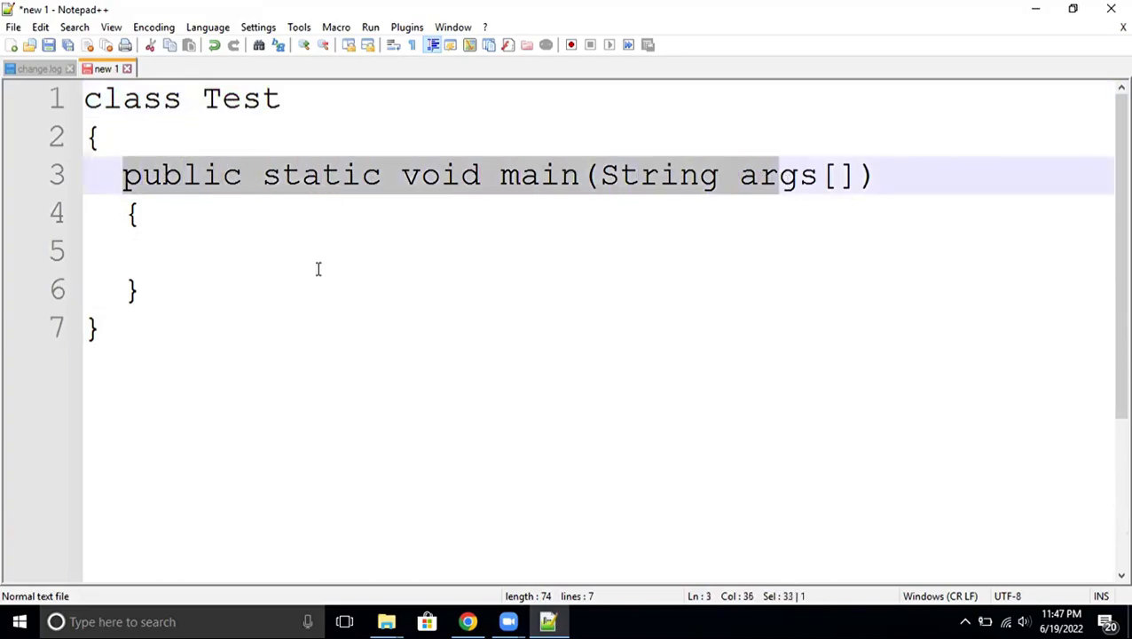
Add the statement System.out.println("Hello Guys..."); inside the main method.
click(174, 245)
text(Sy)
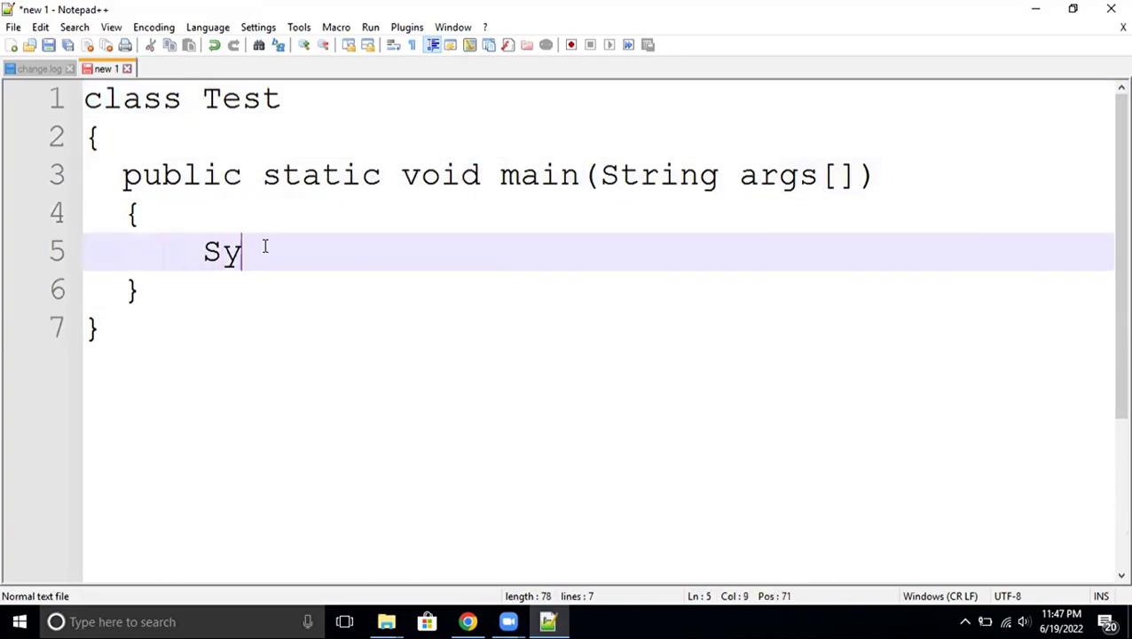
text(stem.out)
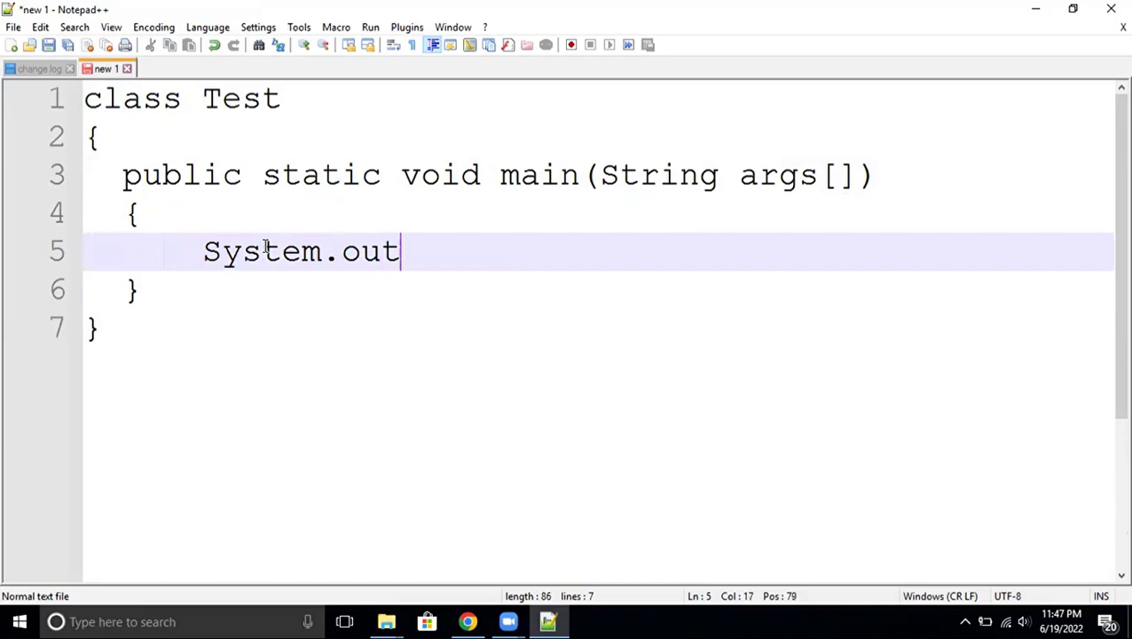
text(.println()
text();)
key(Left)
key(Left)
text("Hel")
key(Left)
text(Hello )
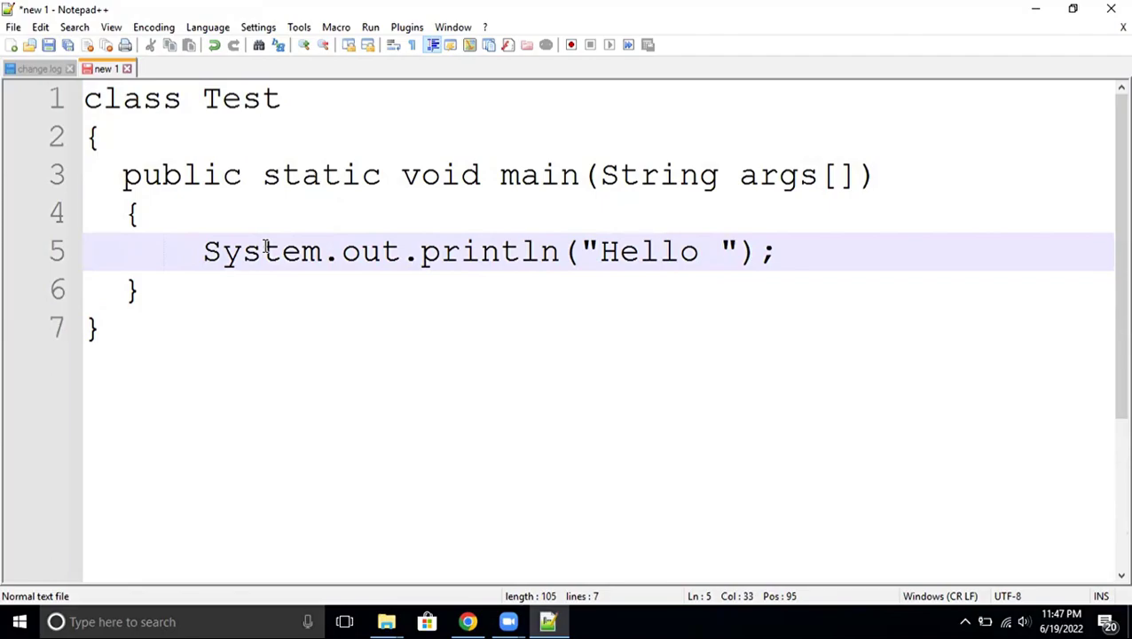
text(Guy)
key(BackSpace)
text(uys...)
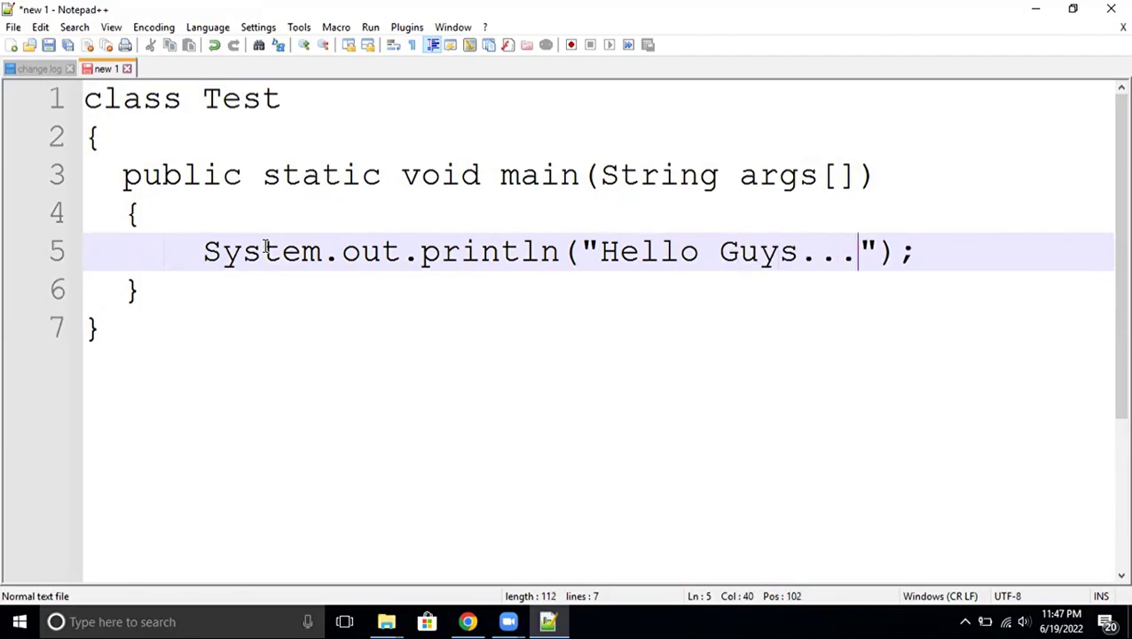
drag(107, 100, 177, 351)
click(428, 357)
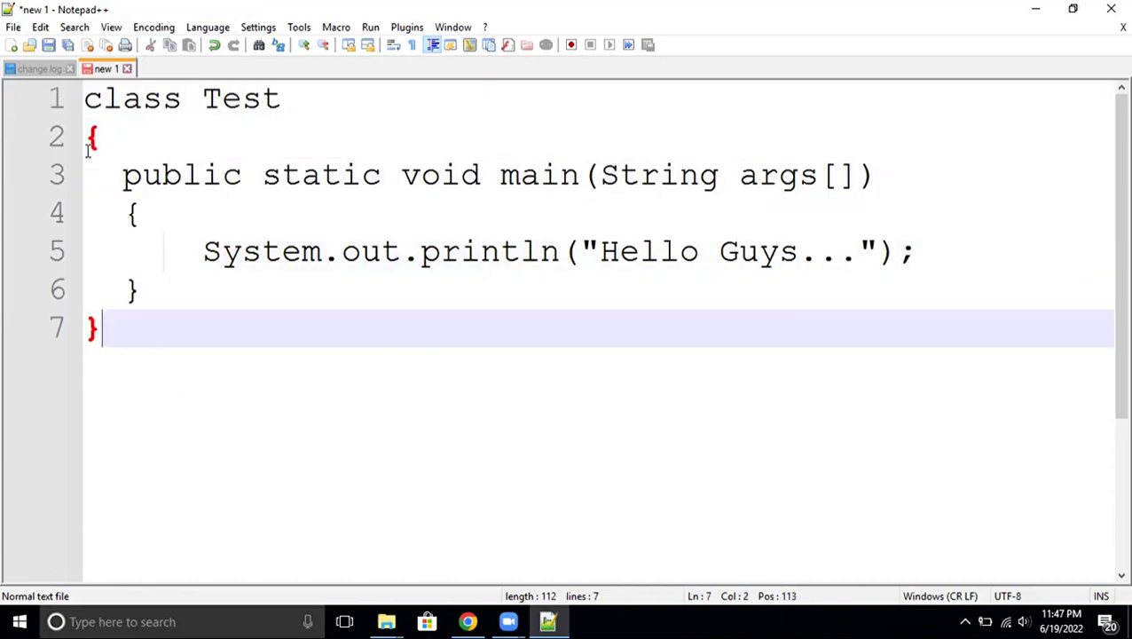
click(13, 27)
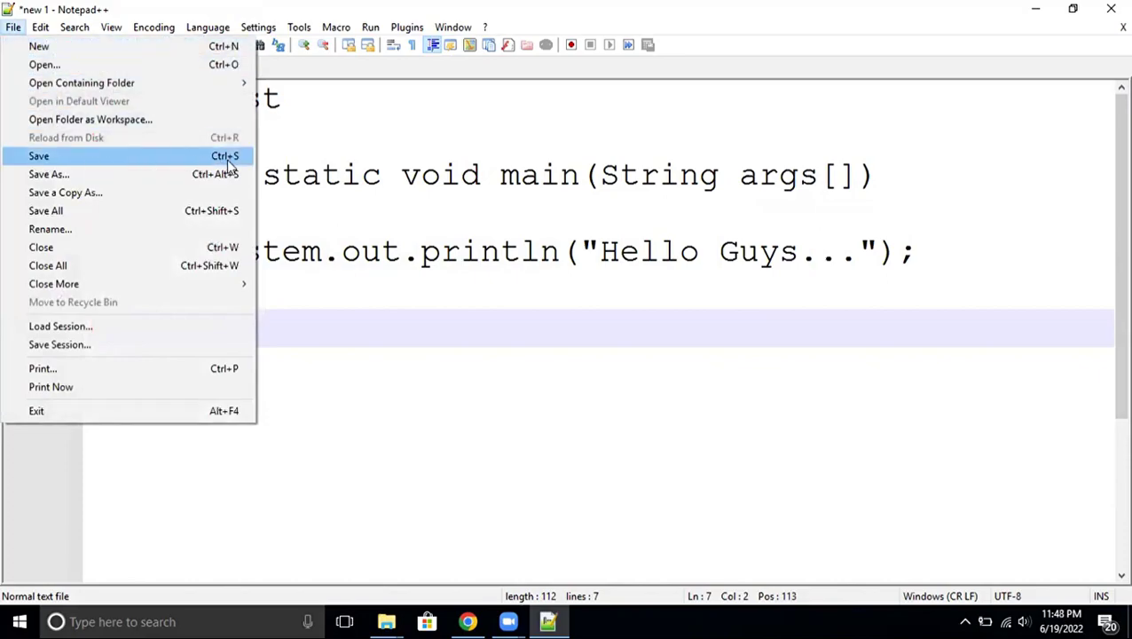
click(381, 204)
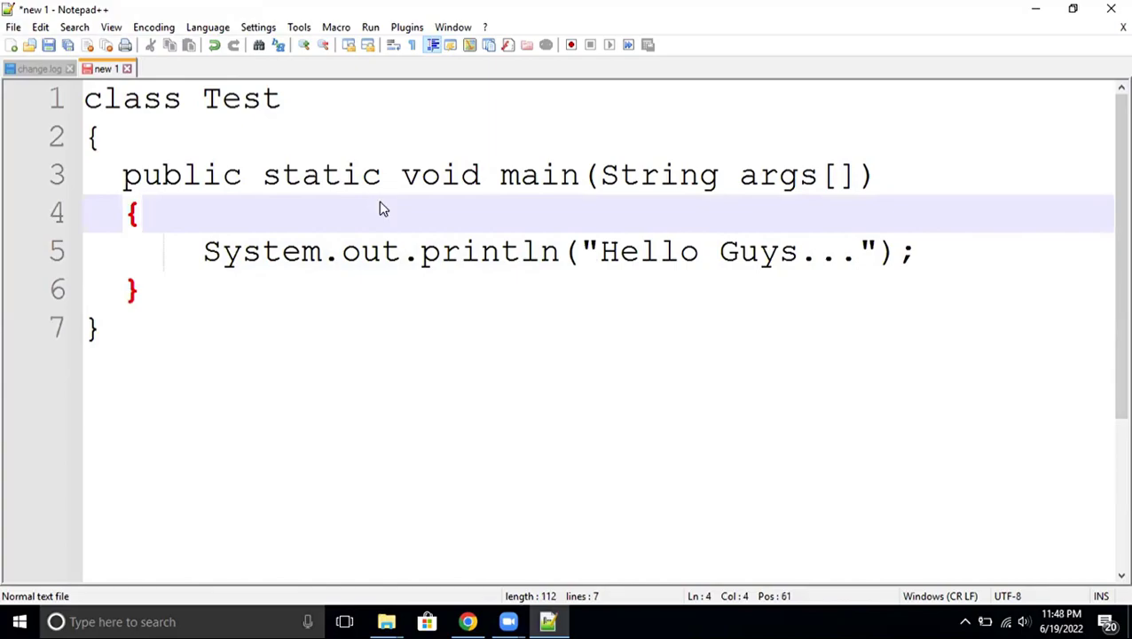
Start saving the document and create and open a folder named "My Java pro" on drive D: as its location.
key(ctrl+s)
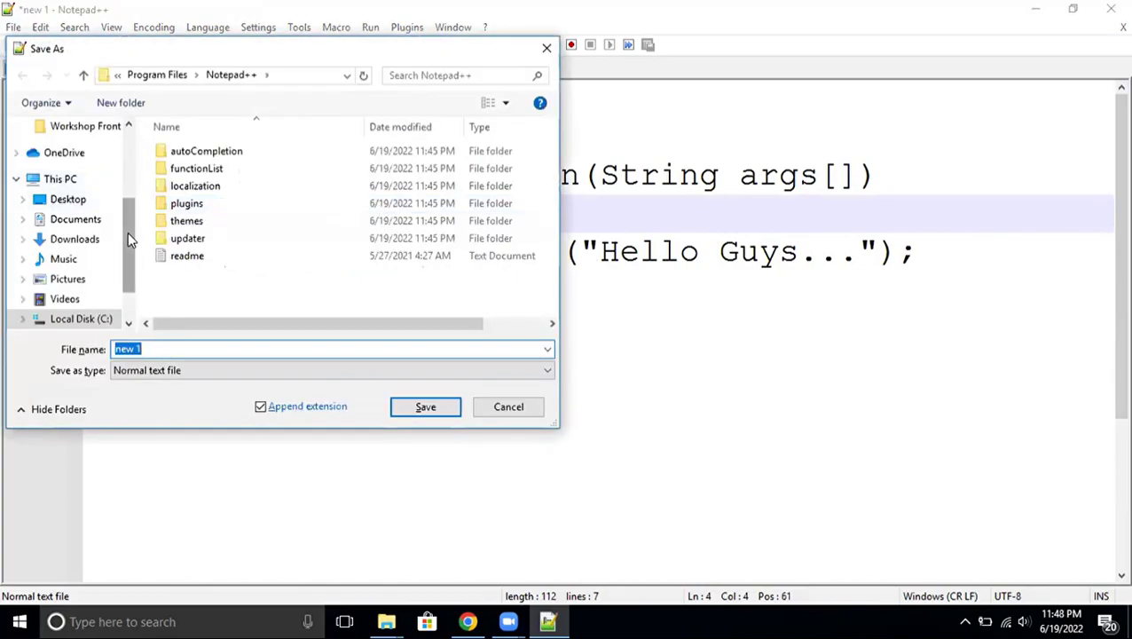
scroll(127, 232, down, 2)
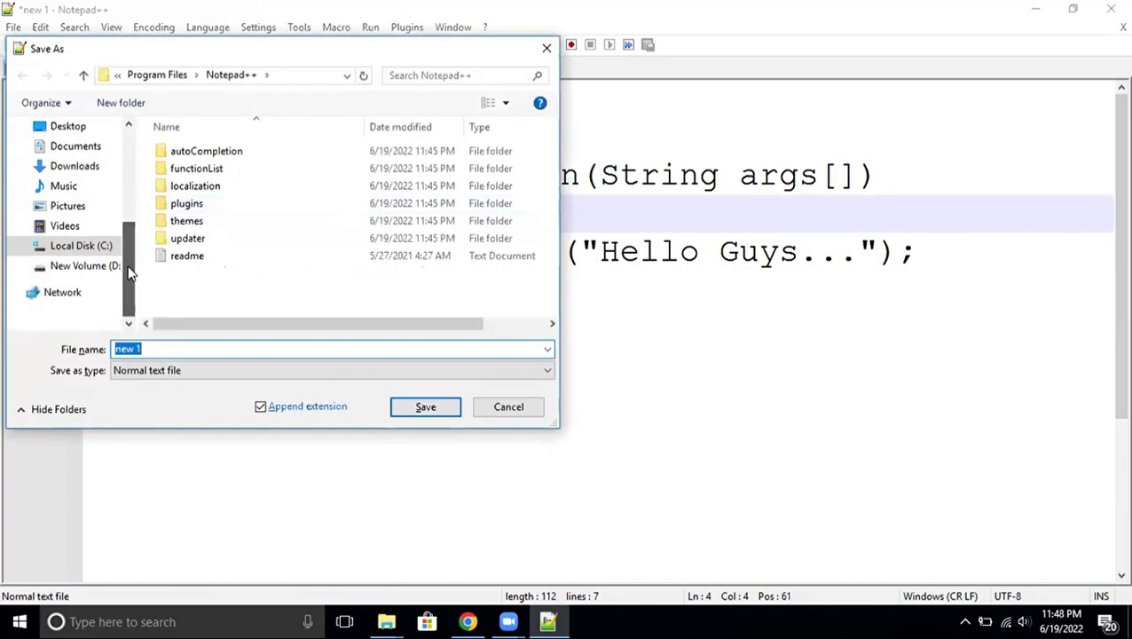
click(80, 269)
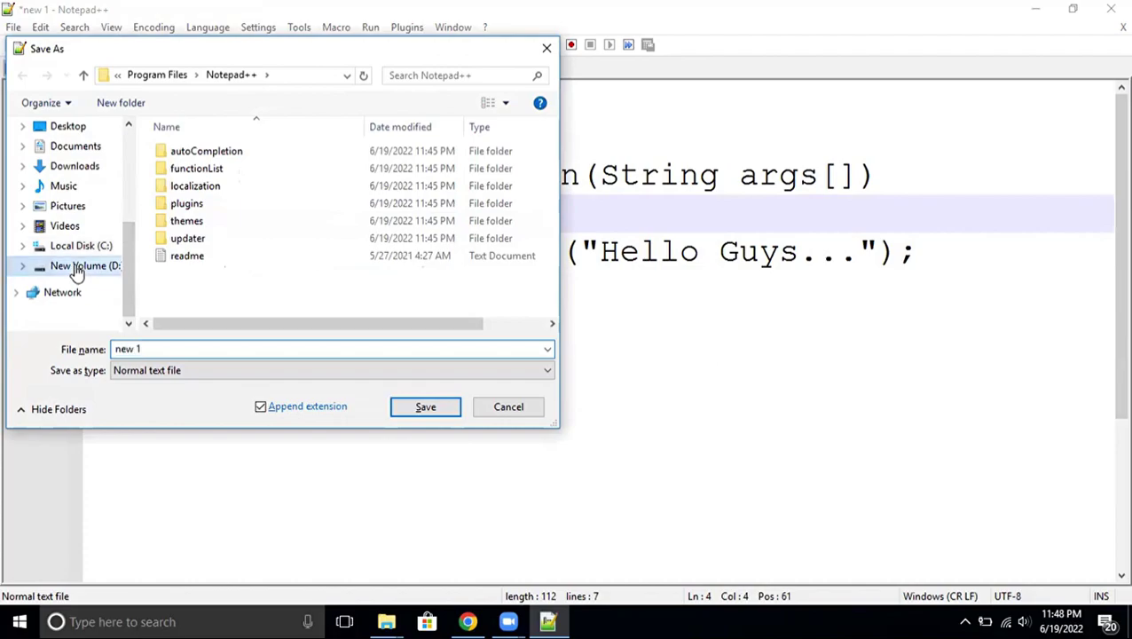
click(133, 104)
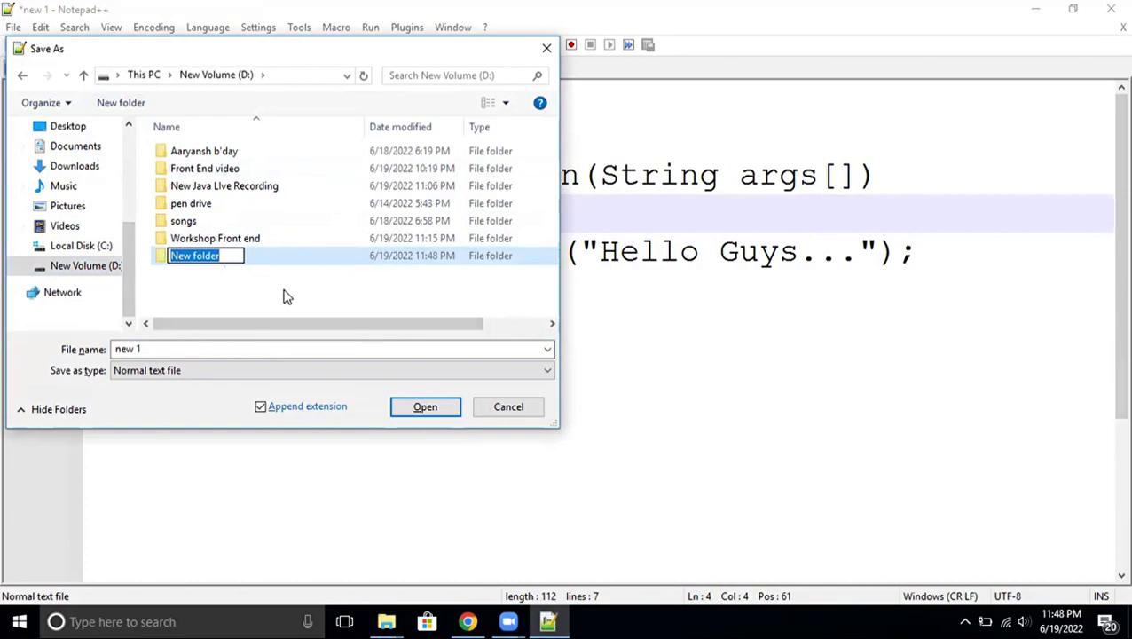
text(My)
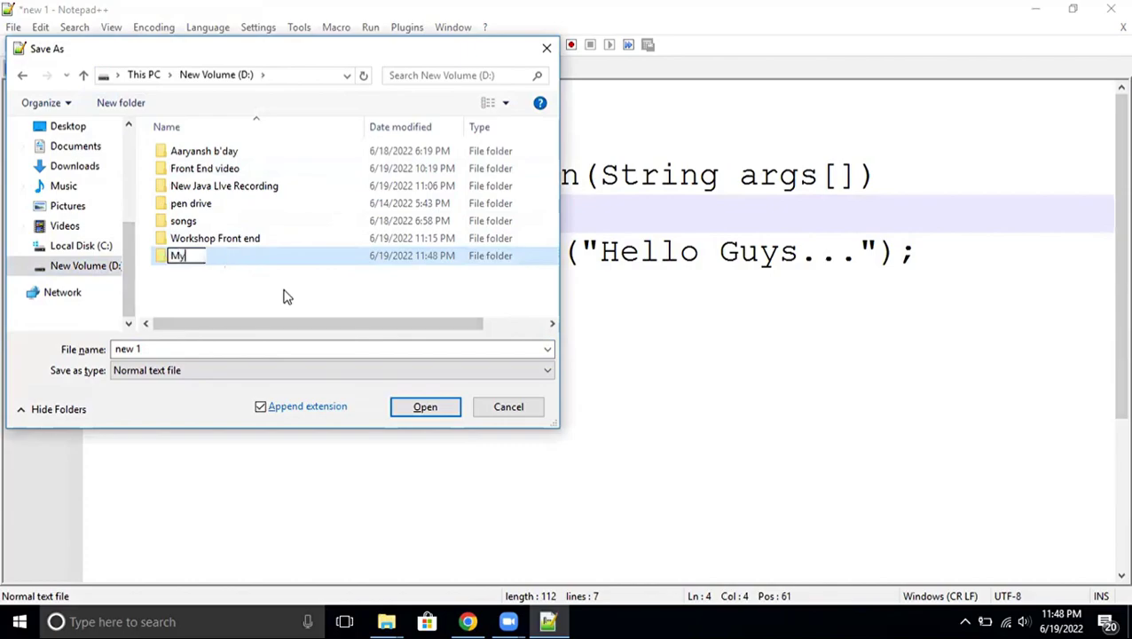
text( Java pro)
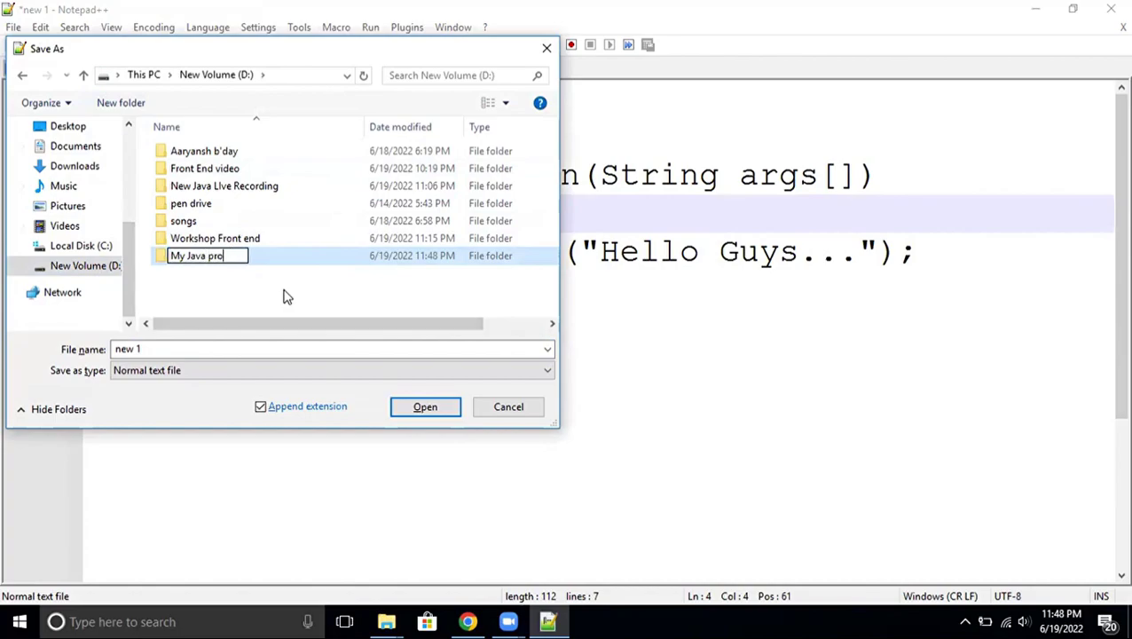
click(249, 286)
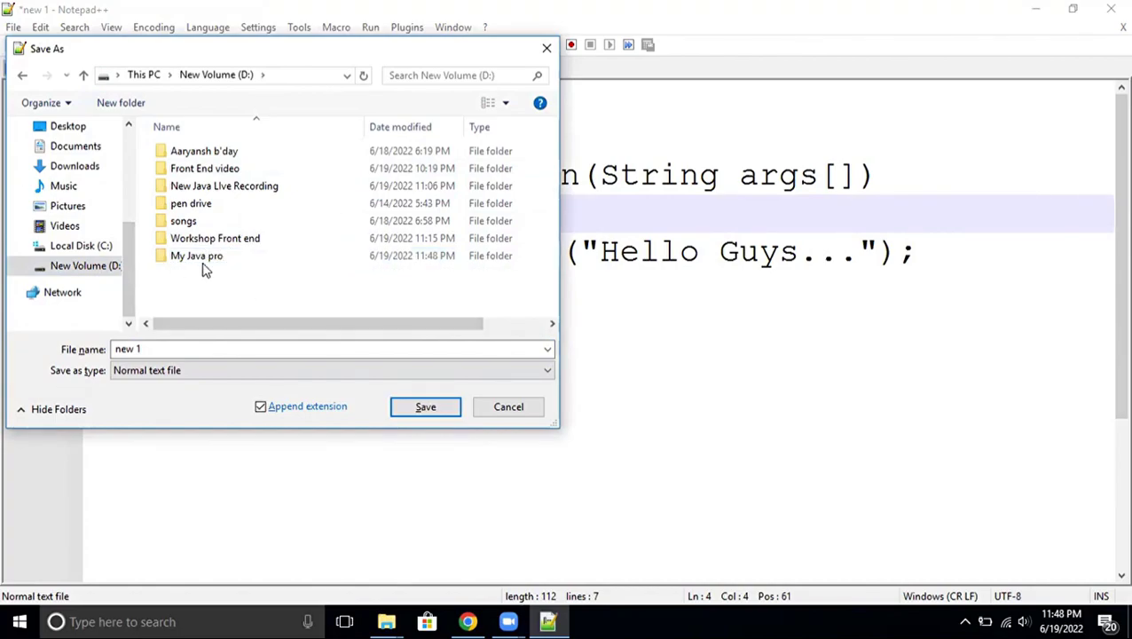
double_click(204, 256)
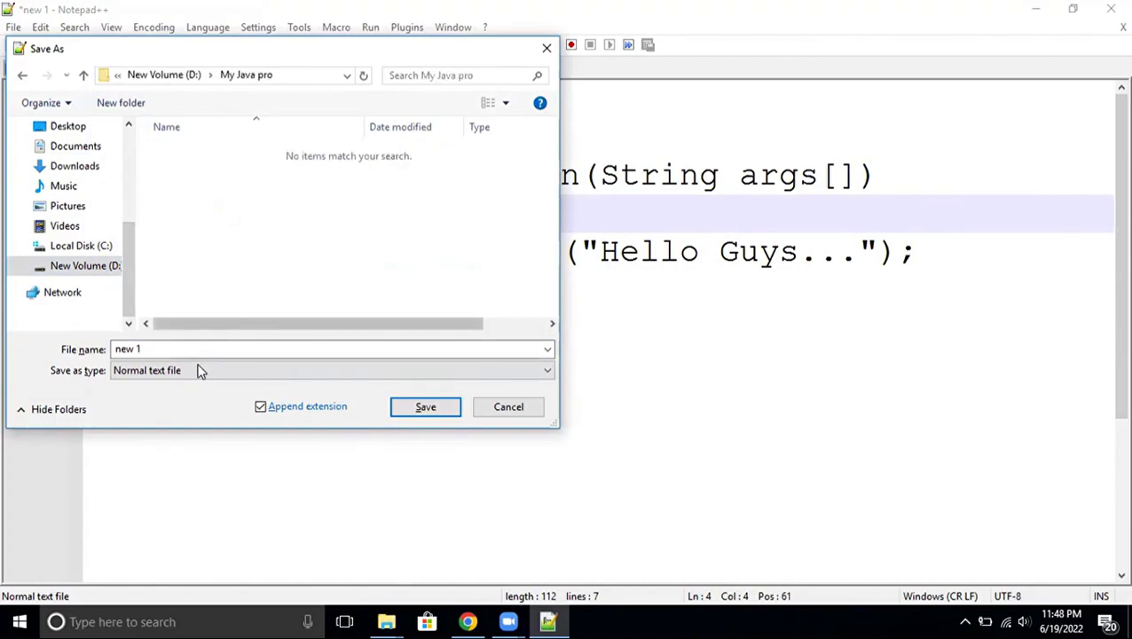
Save the document as Test.java in the "My Java pro" folder.
click(172, 348)
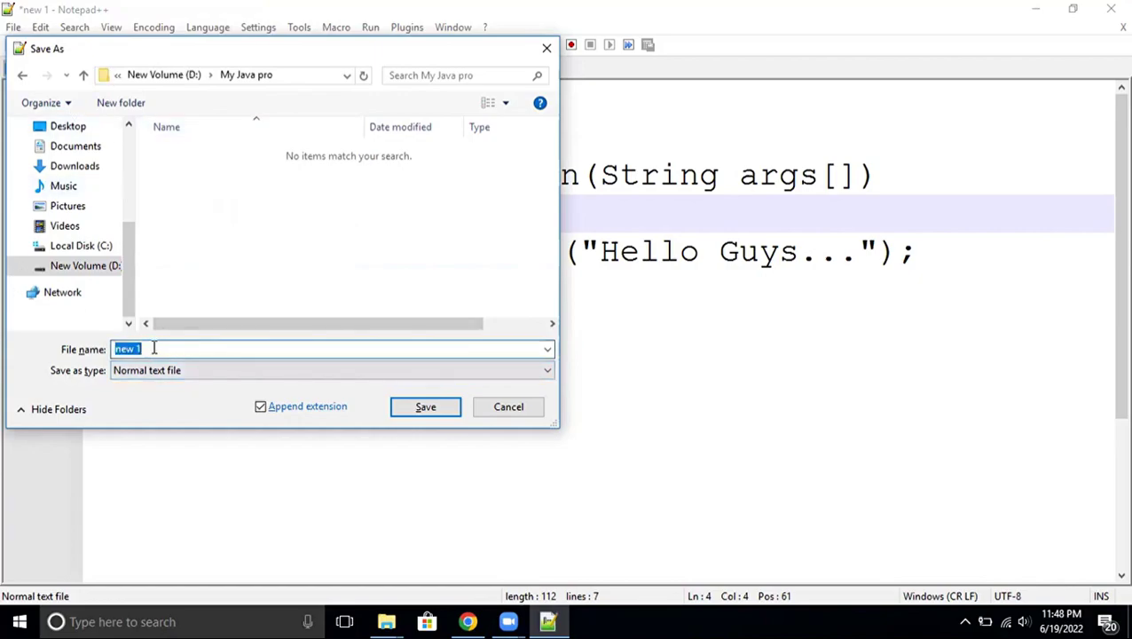
text(Tet)
text(t.java)
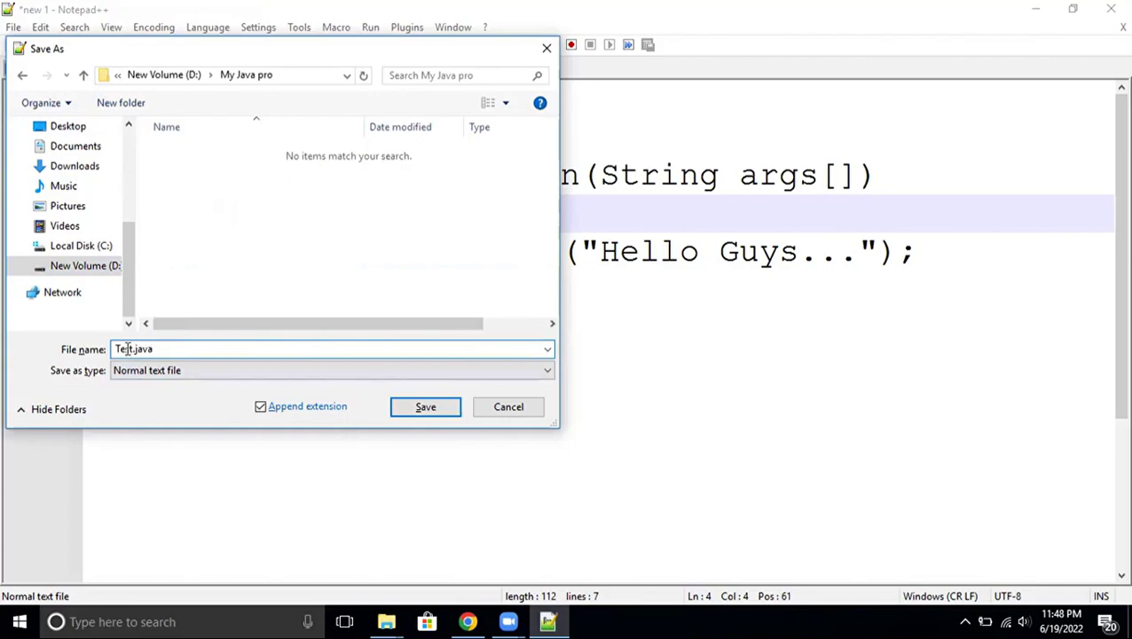
click(422, 413)
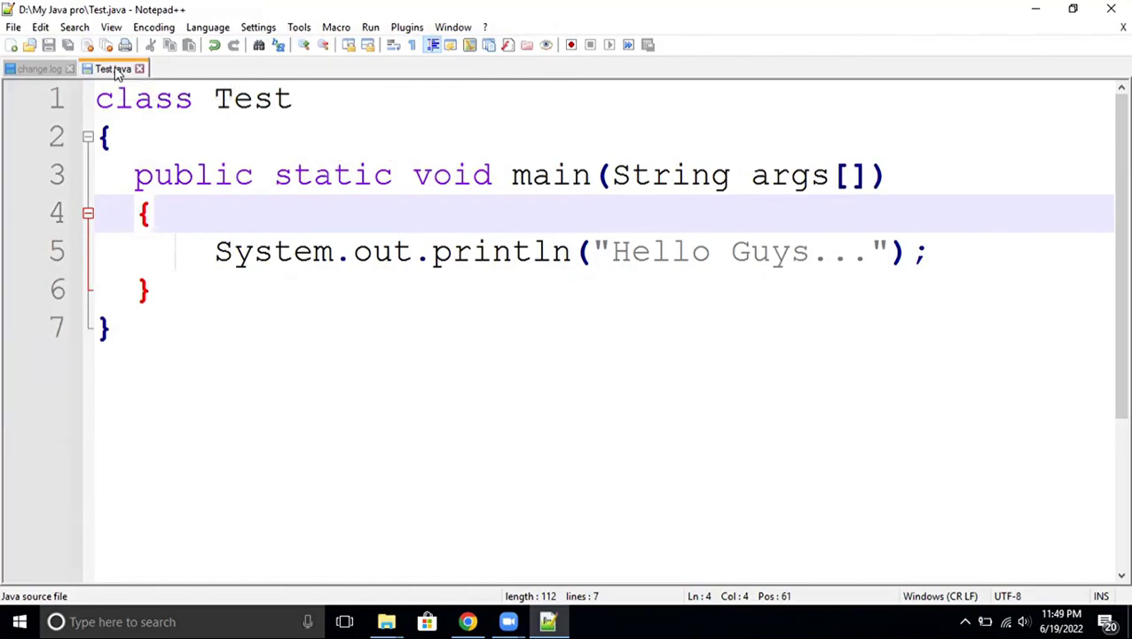
drag(94, 100, 212, 351)
click(351, 323)
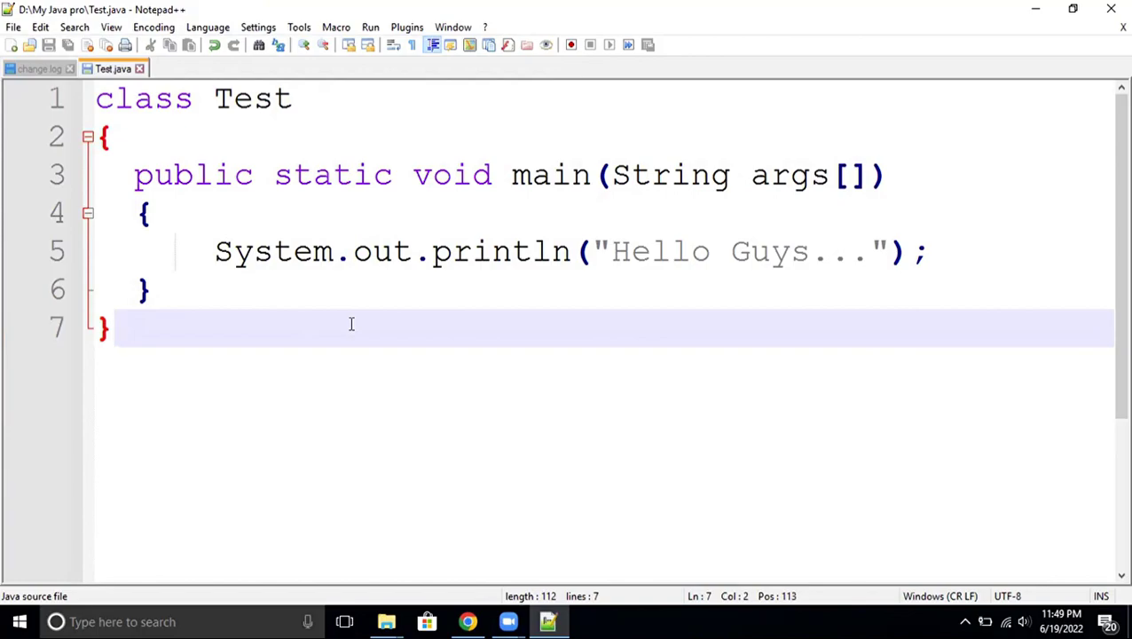
drag(245, 138, 242, 306)
click(503, 327)
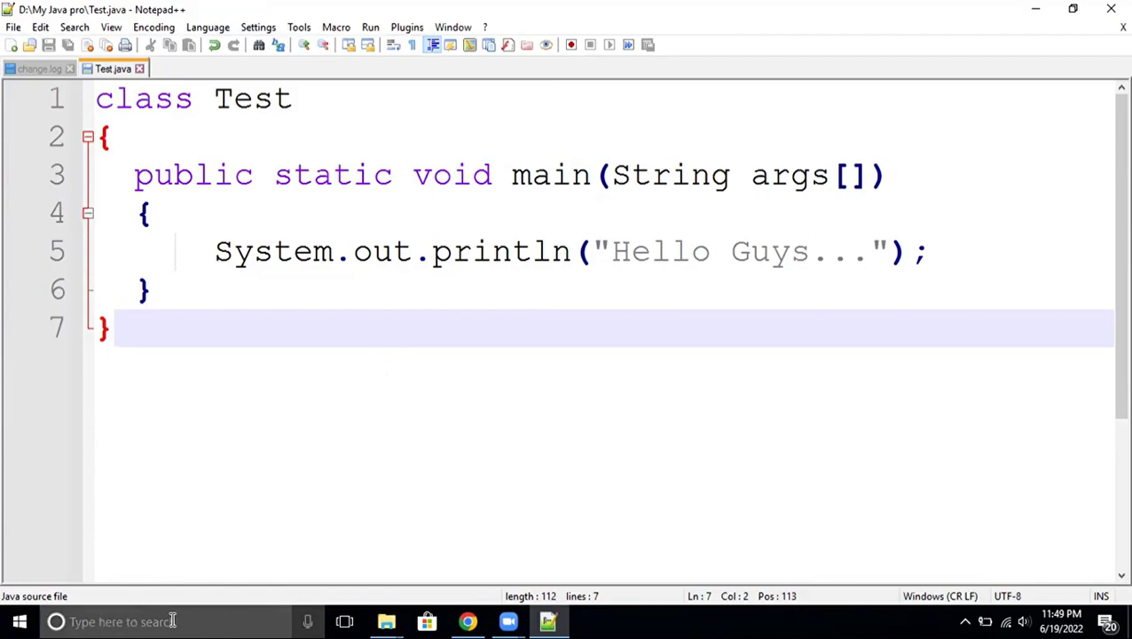
Open Command Prompt, move its window clear of the screen edge, and switch to drive D: with the command d:.
click(104, 621)
text(cmd)
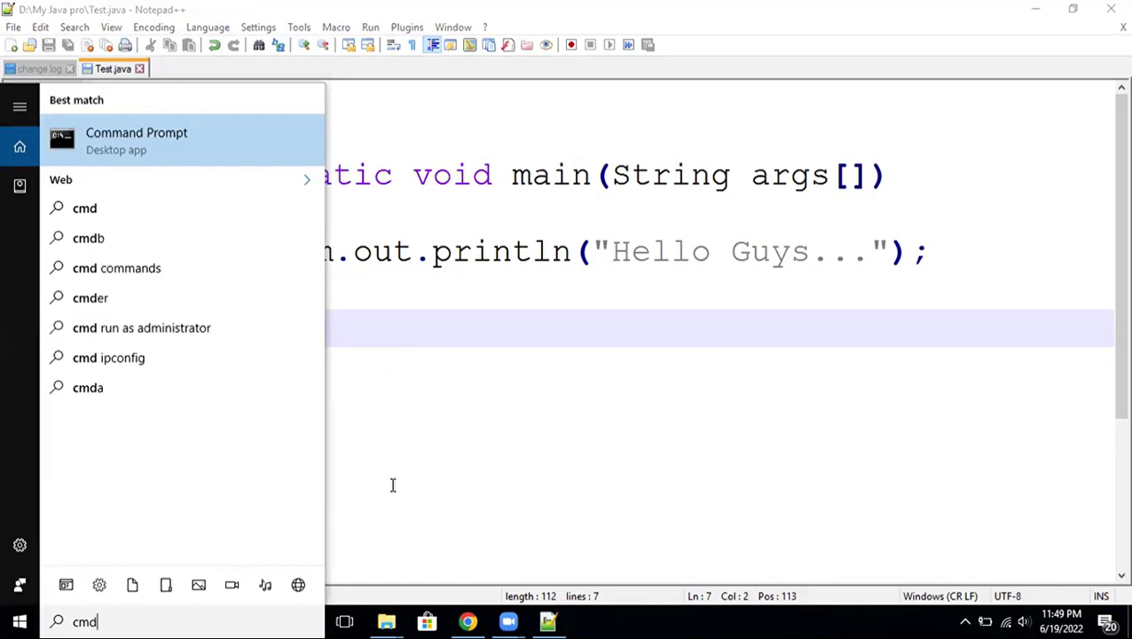
key(Return)
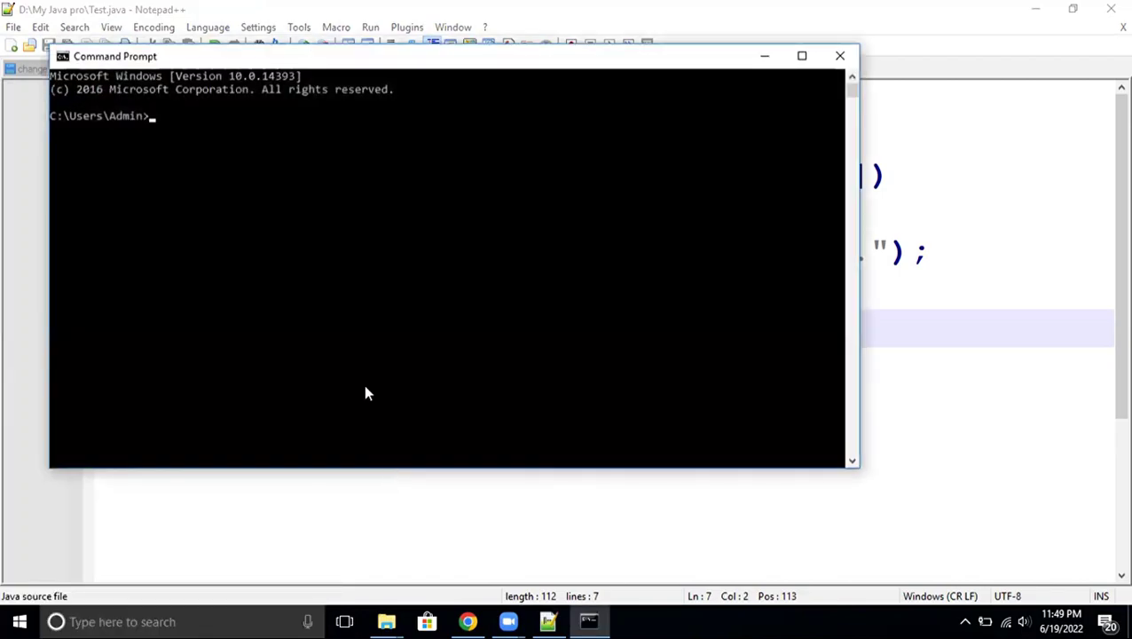
drag(363, 71, 473, 102)
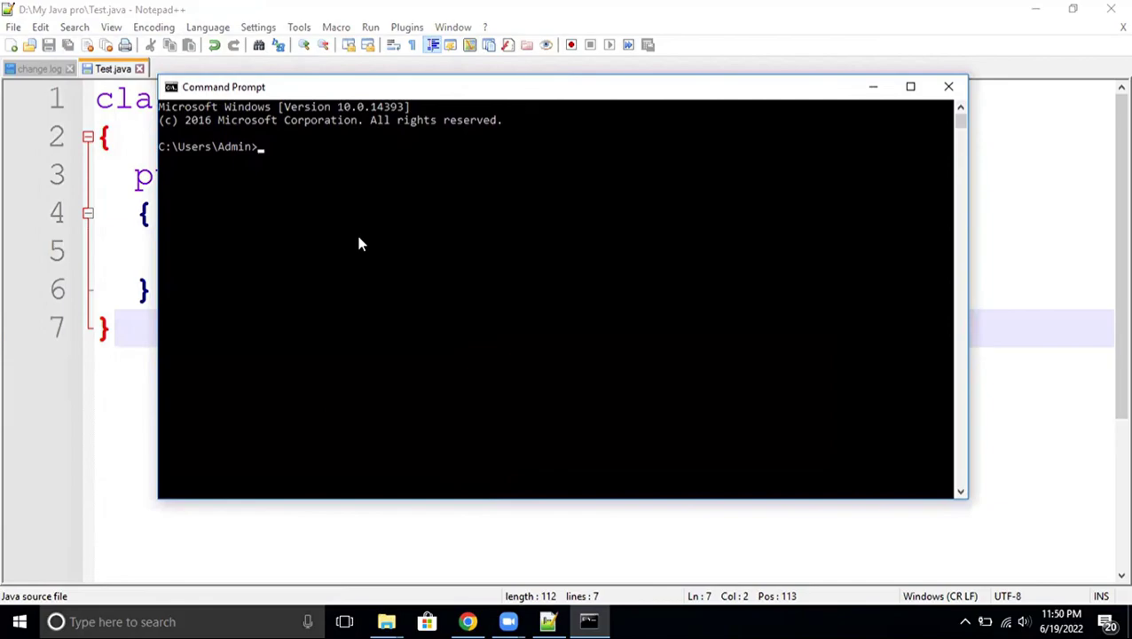
text(d:)
key(Return)
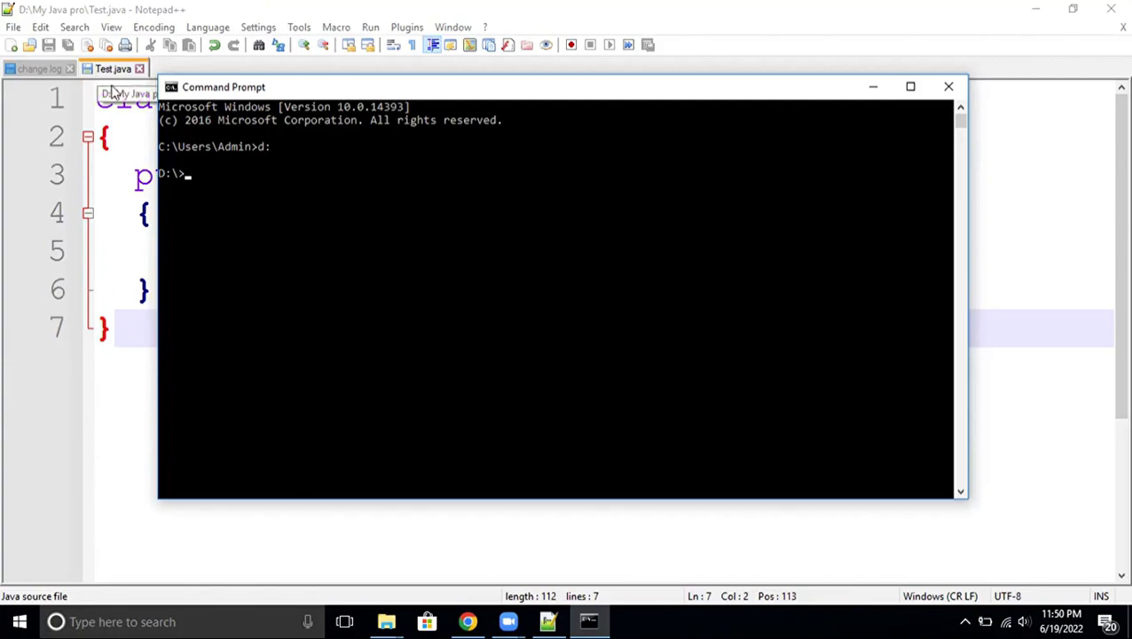
Change to the folder with the command cd my java pro and list its contents with dir.
text(cd my java pro)
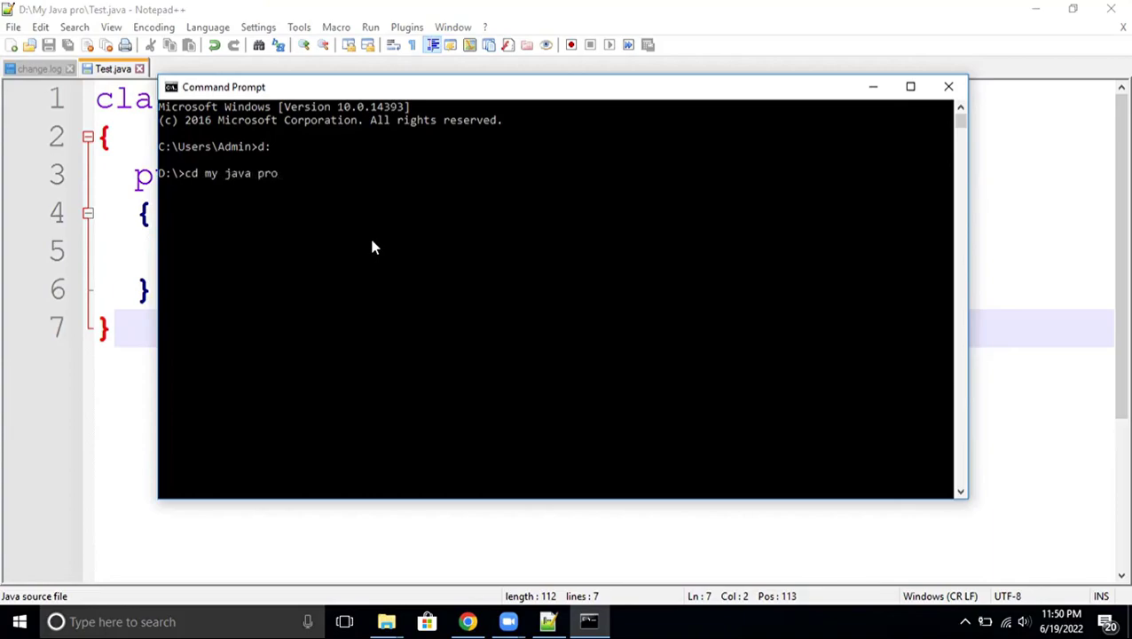
key(Return)
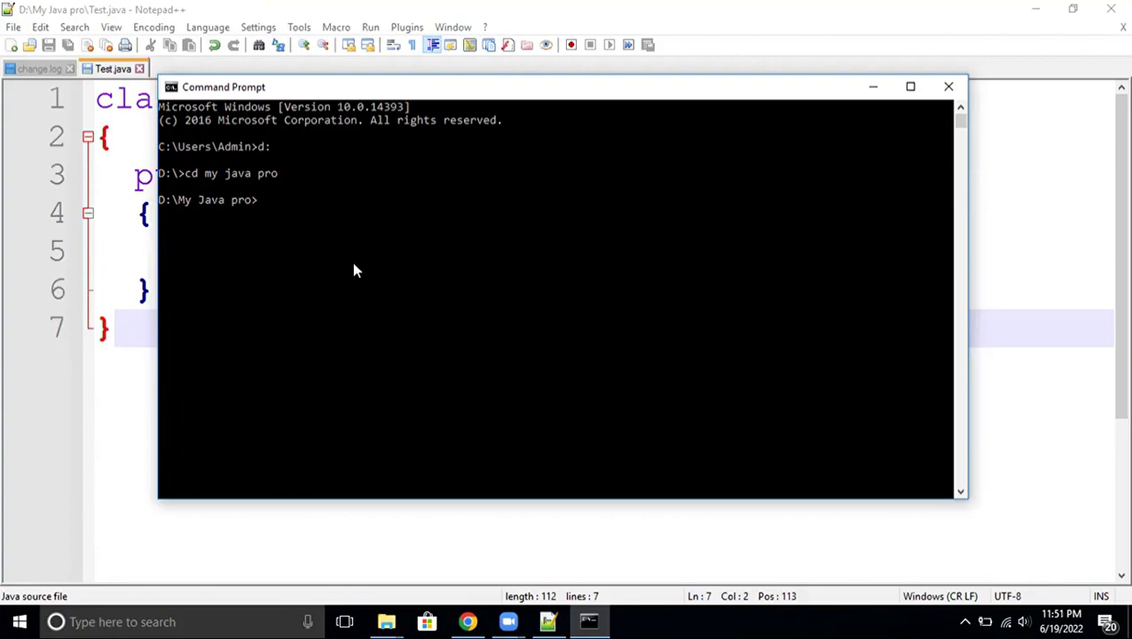
text(dir)
key(Return)
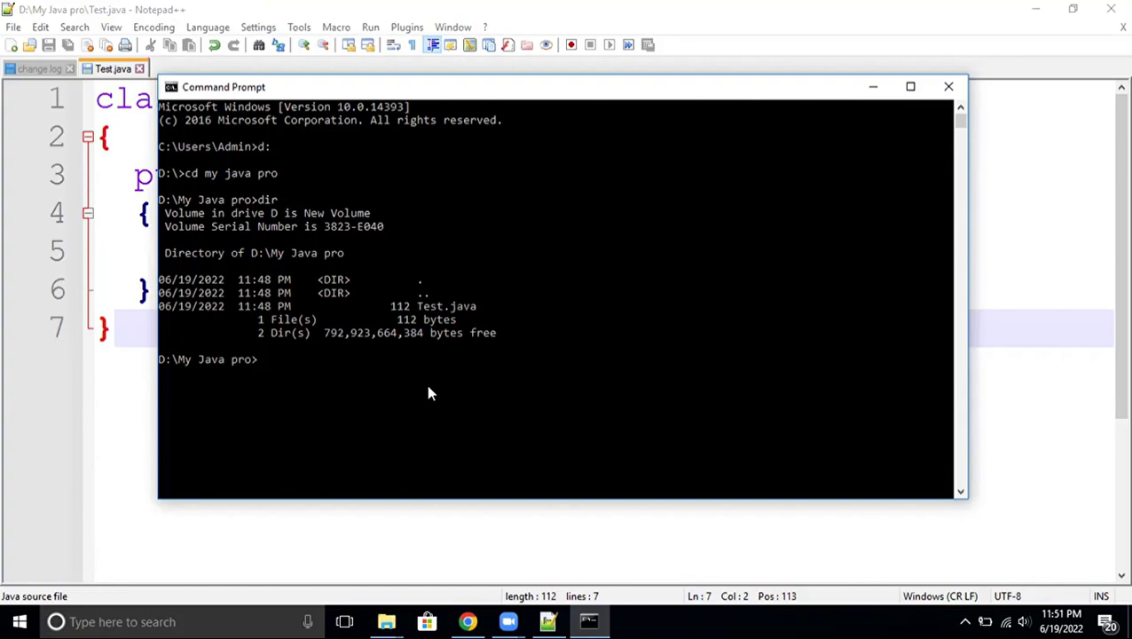
Enter javac Test.java without running it, and open the "My Java pro" folder on drive D: in File Explorer.
text(javac Test.java)
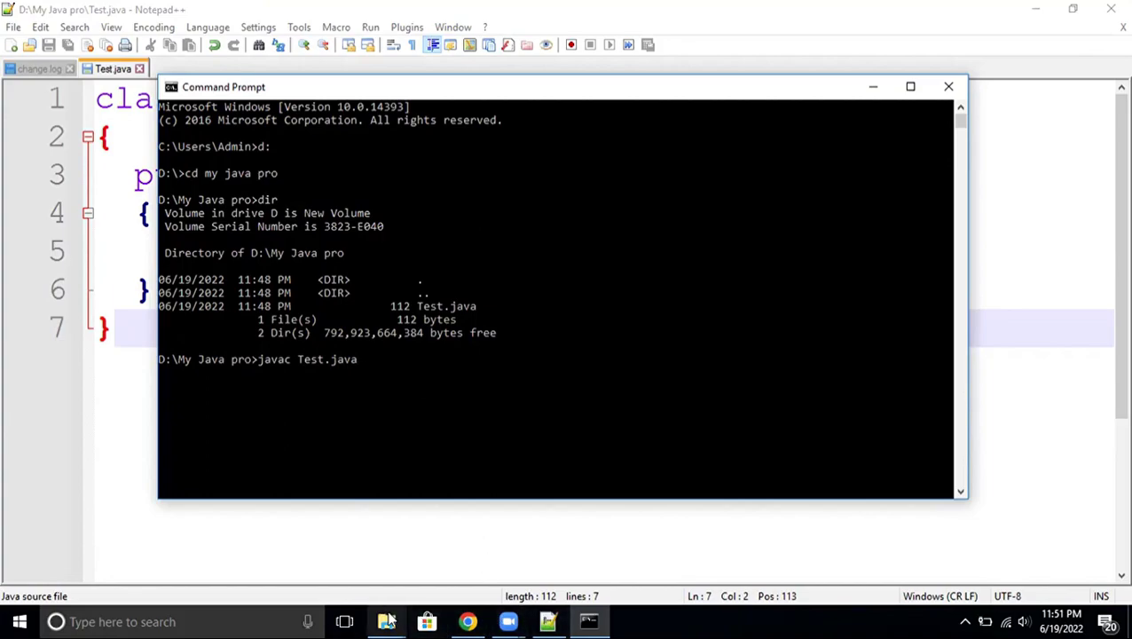
mouse_move(386, 620)
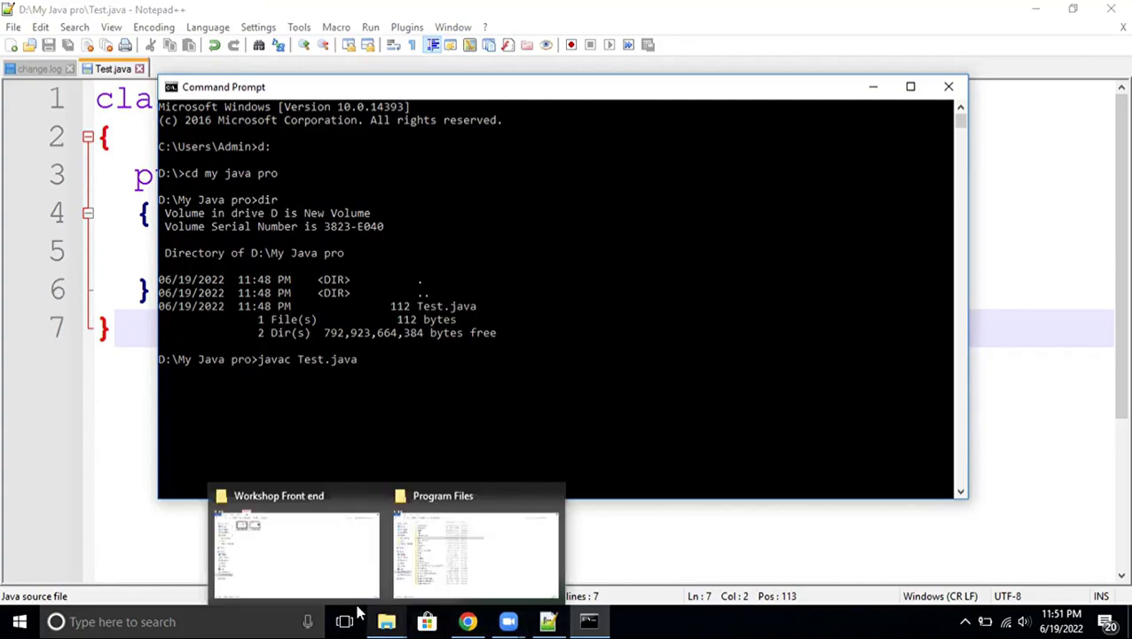
click(484, 564)
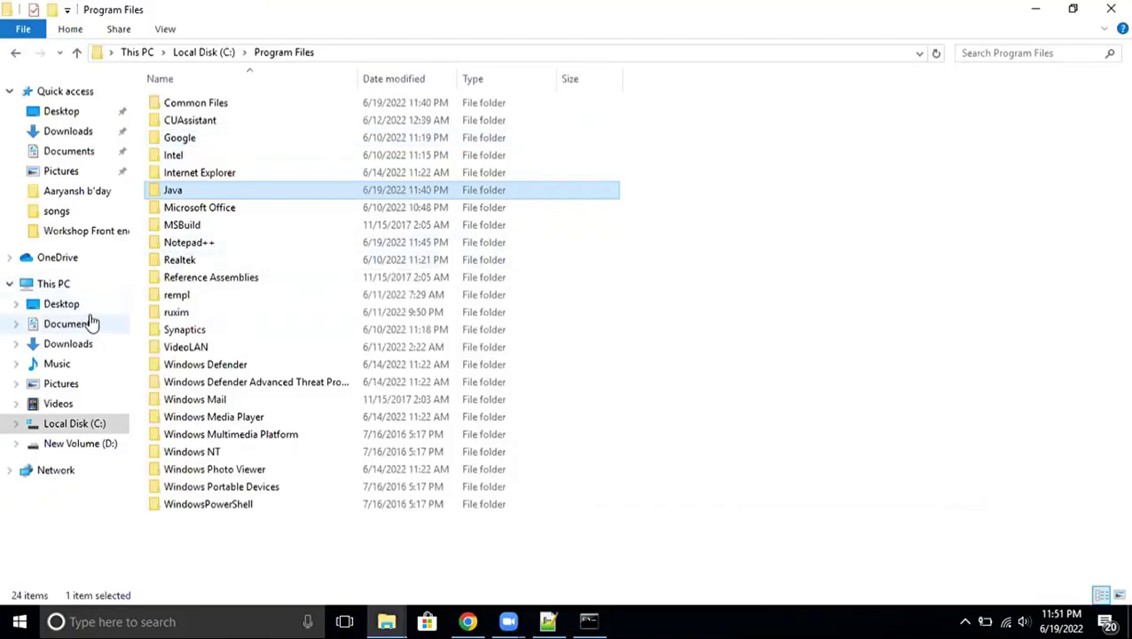
click(80, 441)
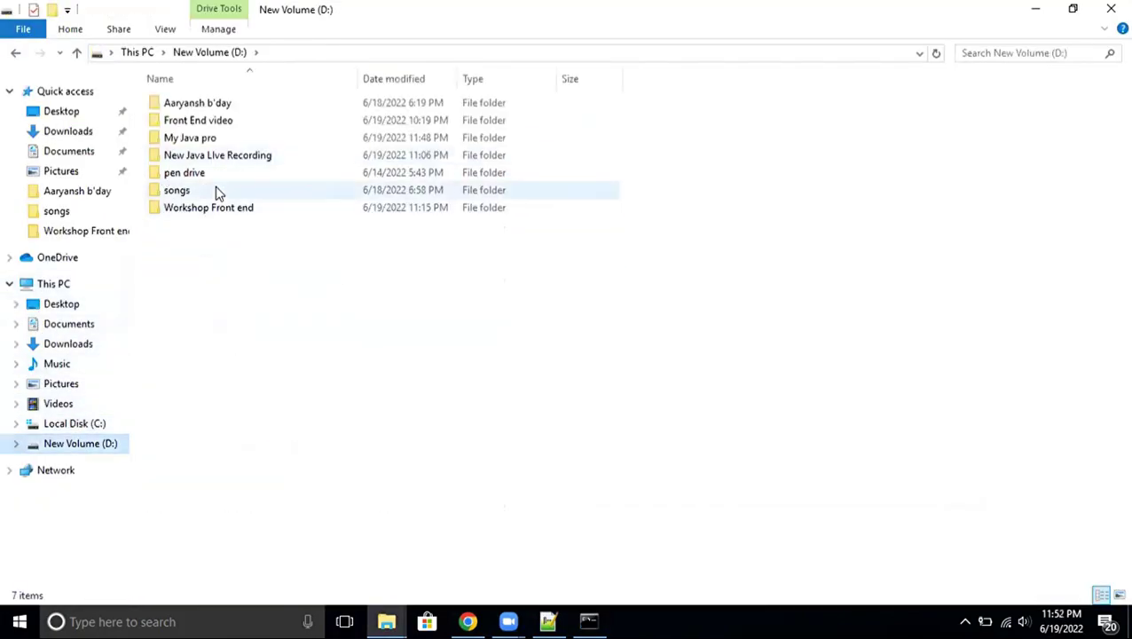
double_click(188, 140)
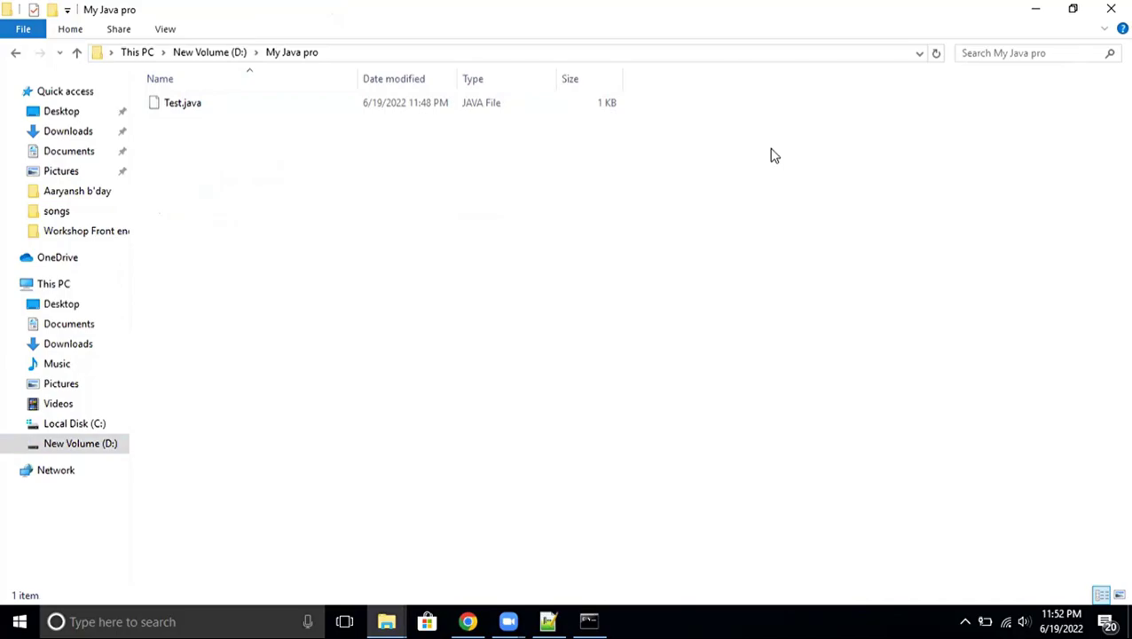
Switch back to Command Prompt, try to run javac Test.java, and close the Command Prompt window.
key(alt+Tab)
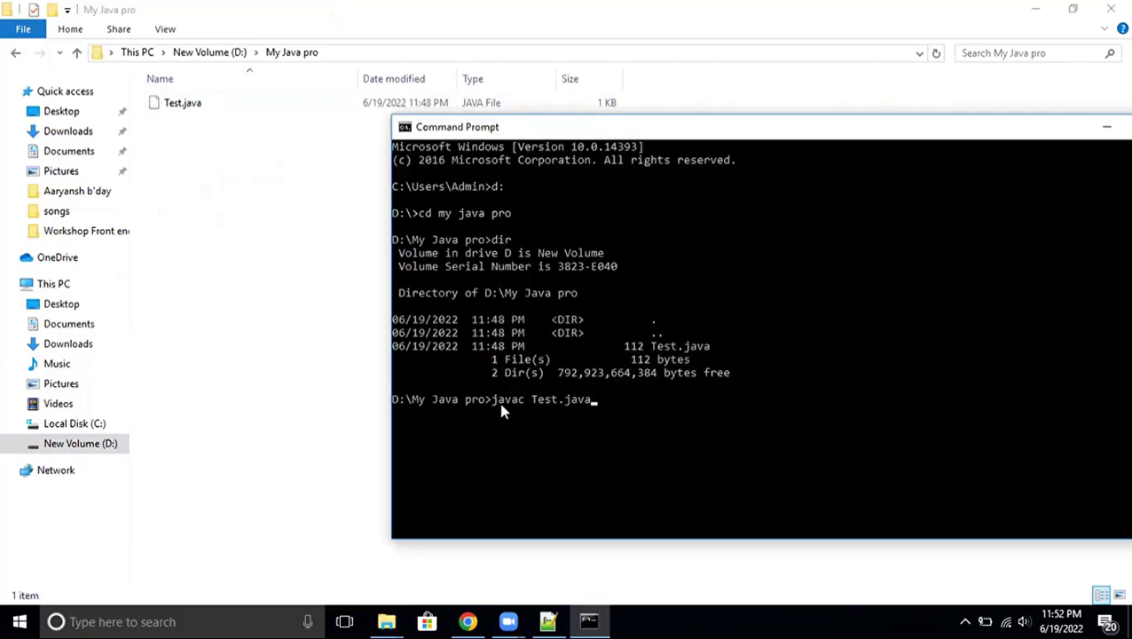
click(554, 418)
key(Return)
click(639, 412)
key(Escape)
drag(700, 140, 543, 140)
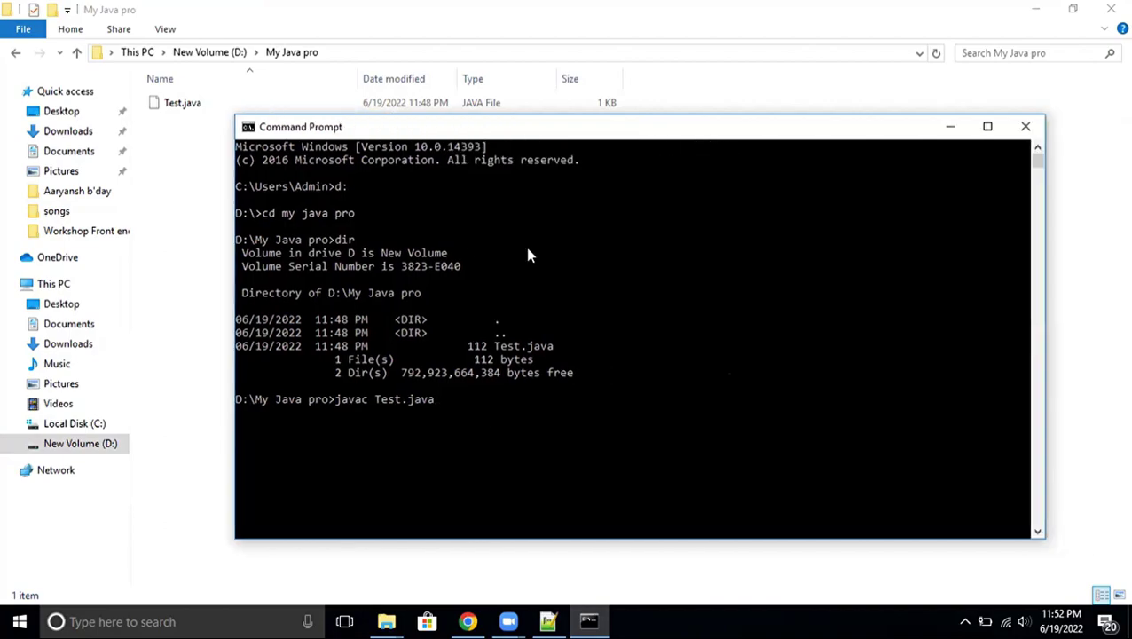
click(1025, 129)
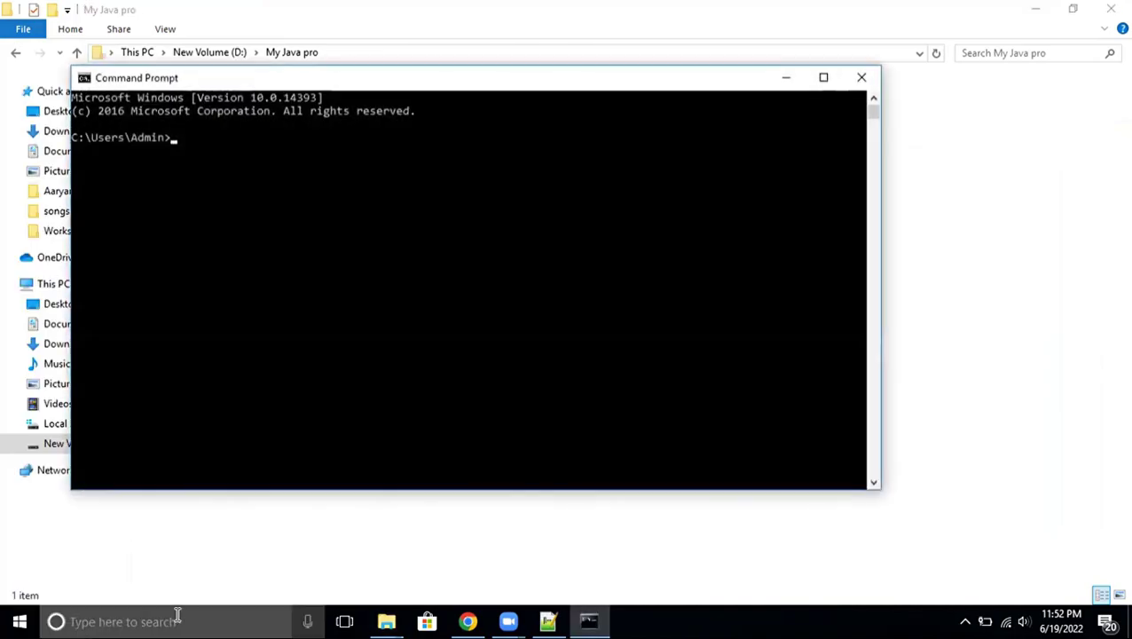
Move the new Command Prompt window clear of the file list and go to the folder with d: and cd my java pro.
drag(345, 86, 571, 191)
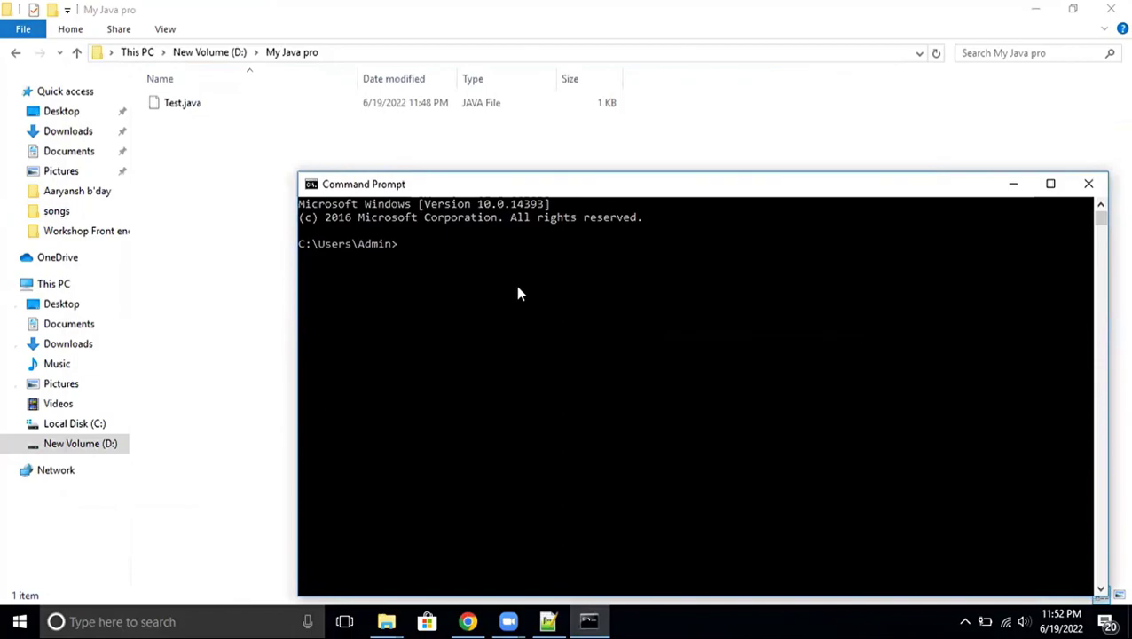
text(d:)
key(Return)
text(cd my java pro)
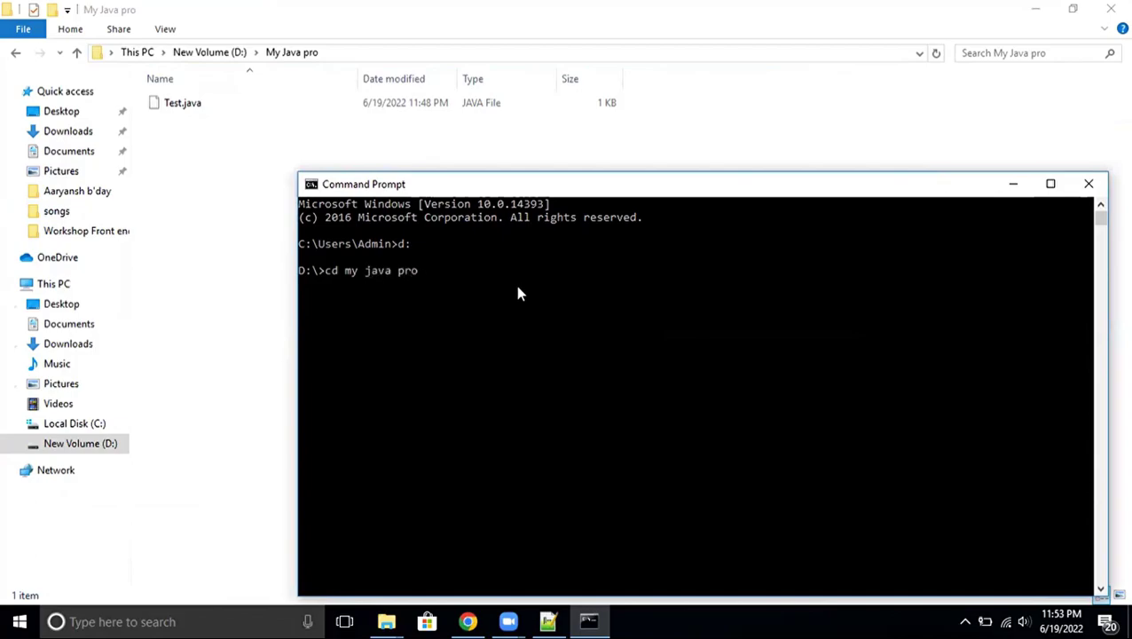
key(Return)
Compile the program with javac Test.java and run it with java Test.
text(javac)
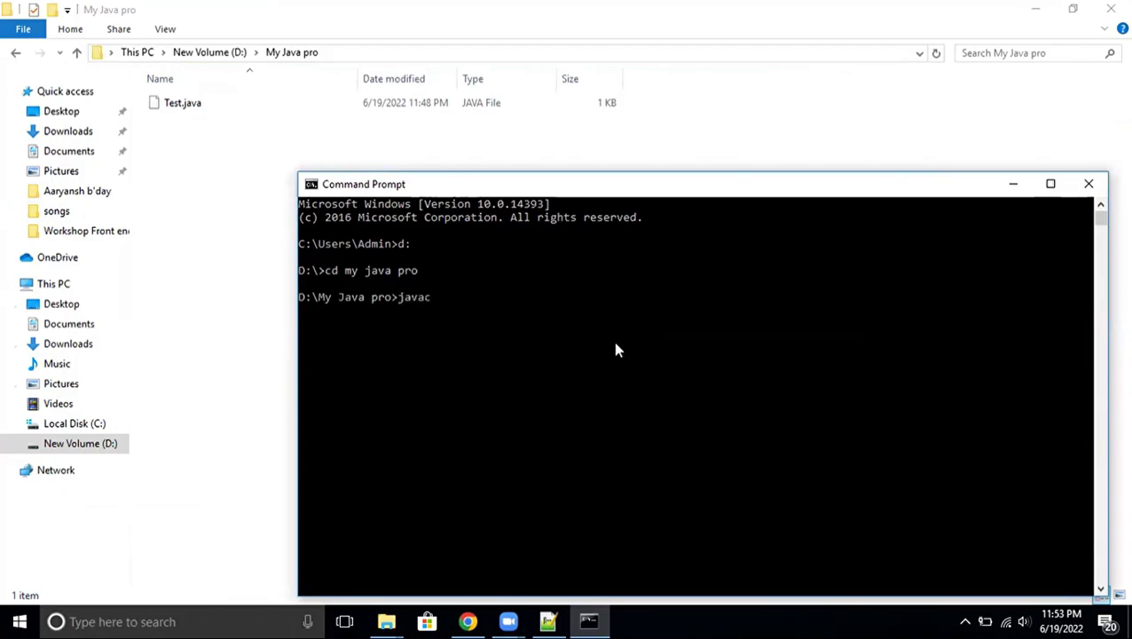
text( Test.java)
key(Return)
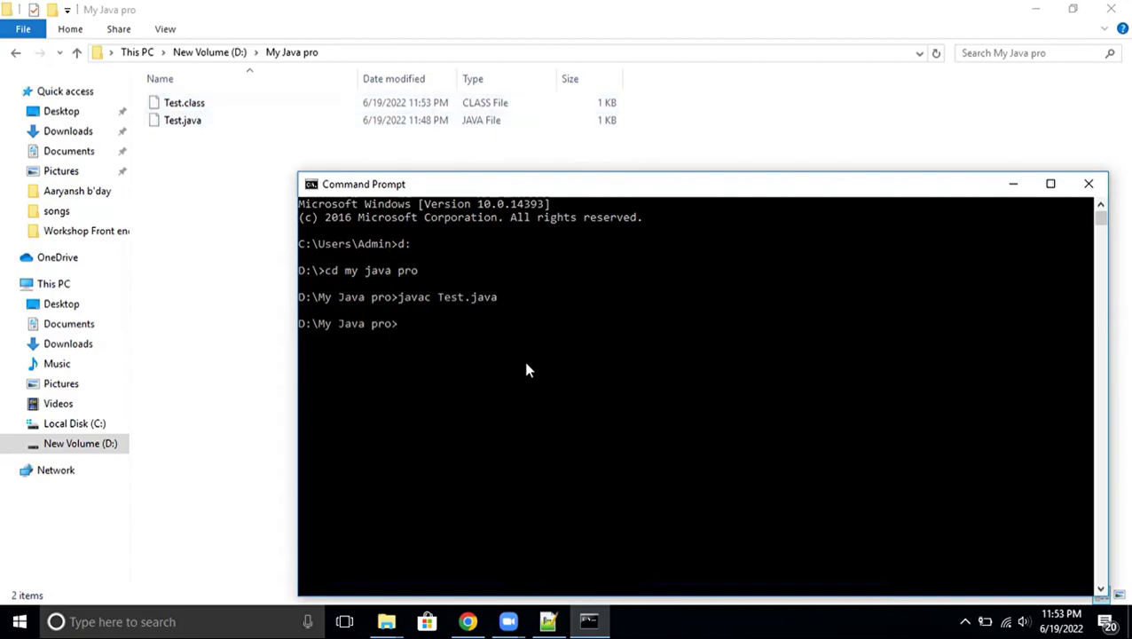
text(java Test)
key(Return)
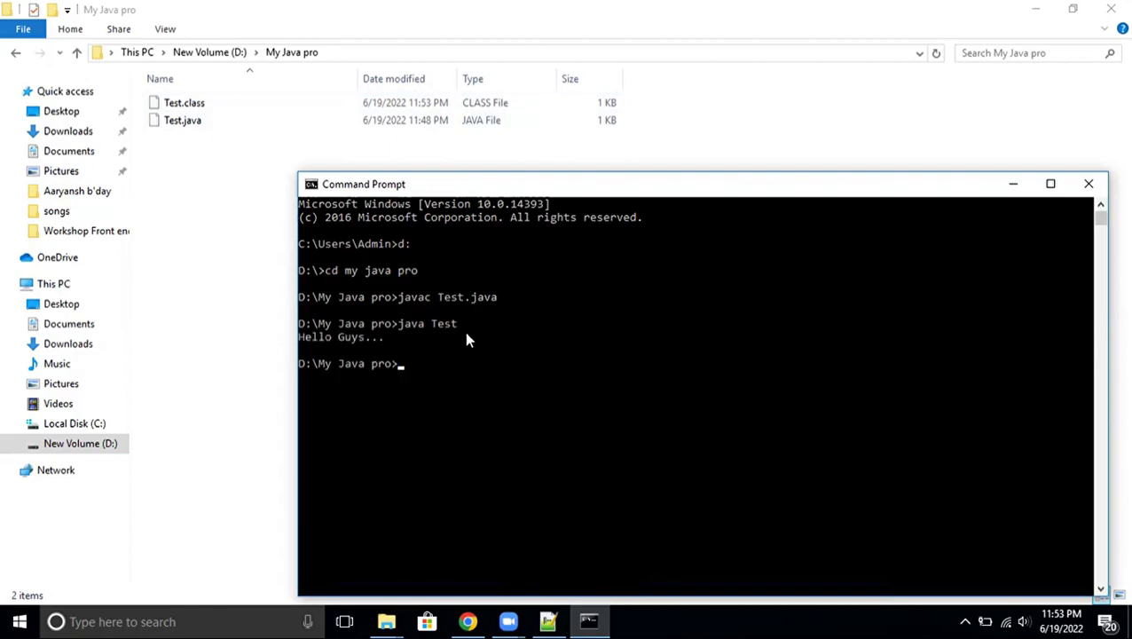